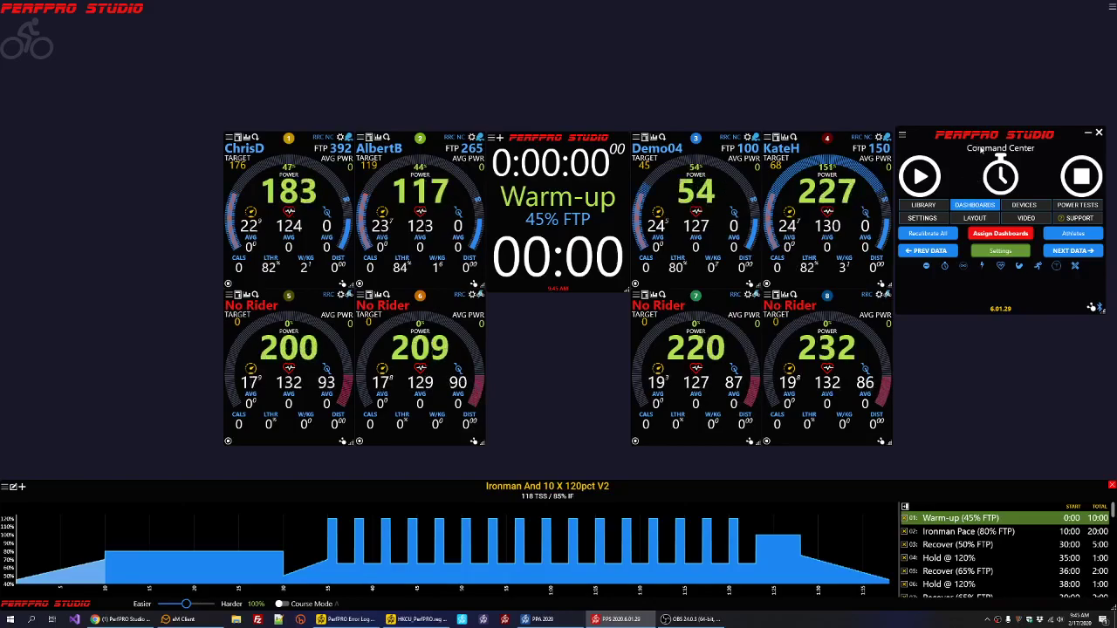
Step: Shift the Command Center slightly upward and add a second workout timer beside dashboard 1
mouse_move(982, 150)
left_mouse_down()
mouse_move(952, 174)
mouse_move(845, 184)
mouse_move(874, 191)
mouse_move(851, 197)
mouse_move(877, 167)
mouse_move(888, 65)
mouse_move(932, 67)
mouse_move(977, 109)
mouse_move(978, 132)
left_mouse_up()
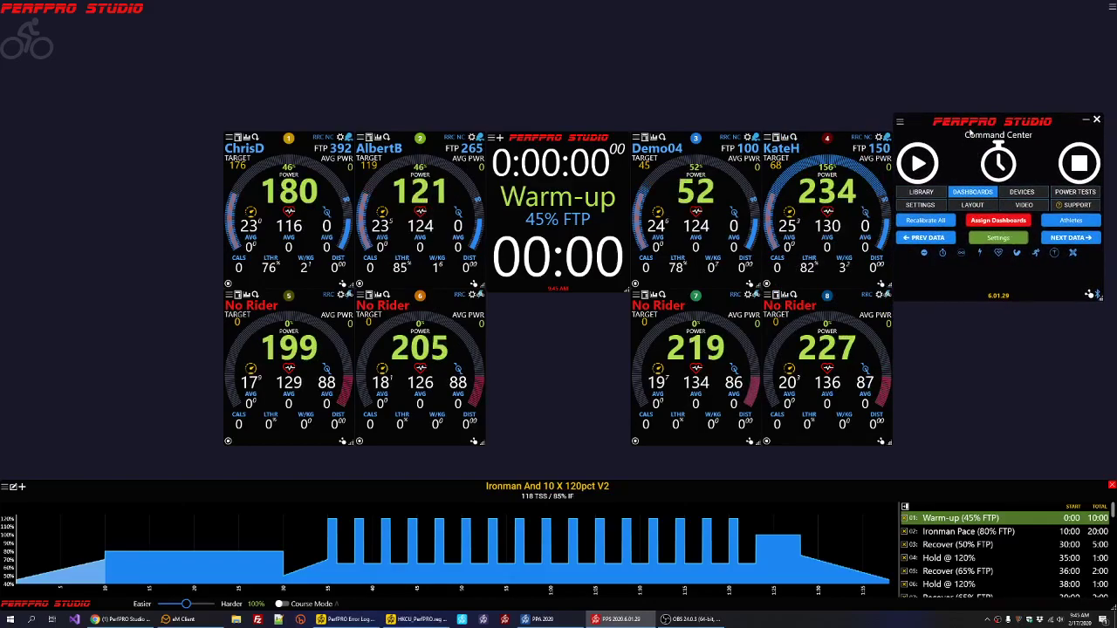
mouse_move(533, 200)
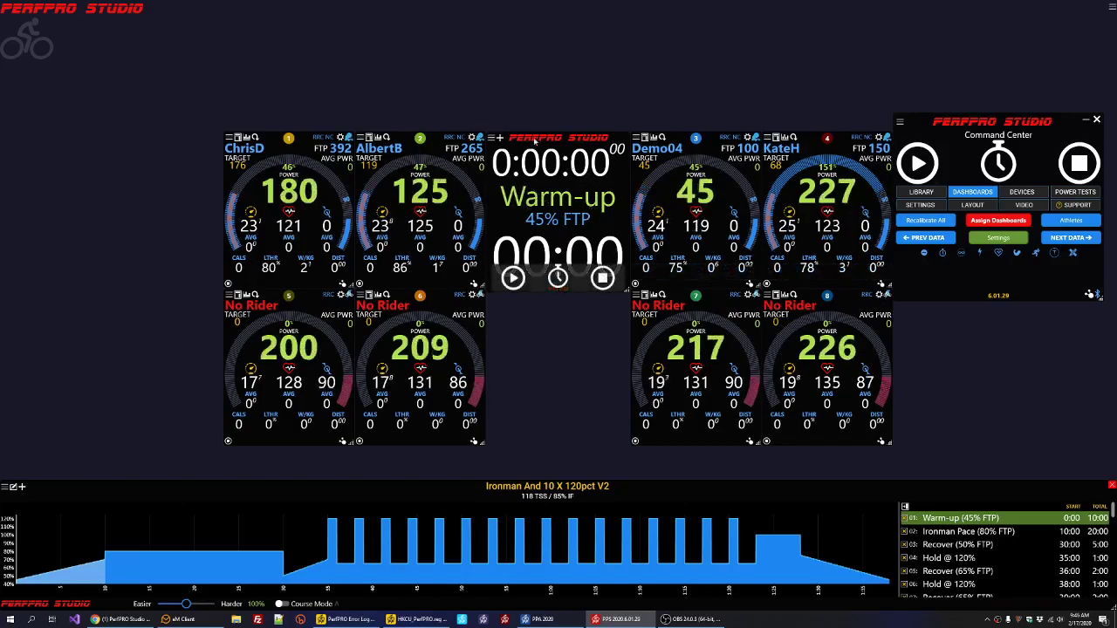
left_click(499, 140)
left_click_drag(553, 156, 137, 147)
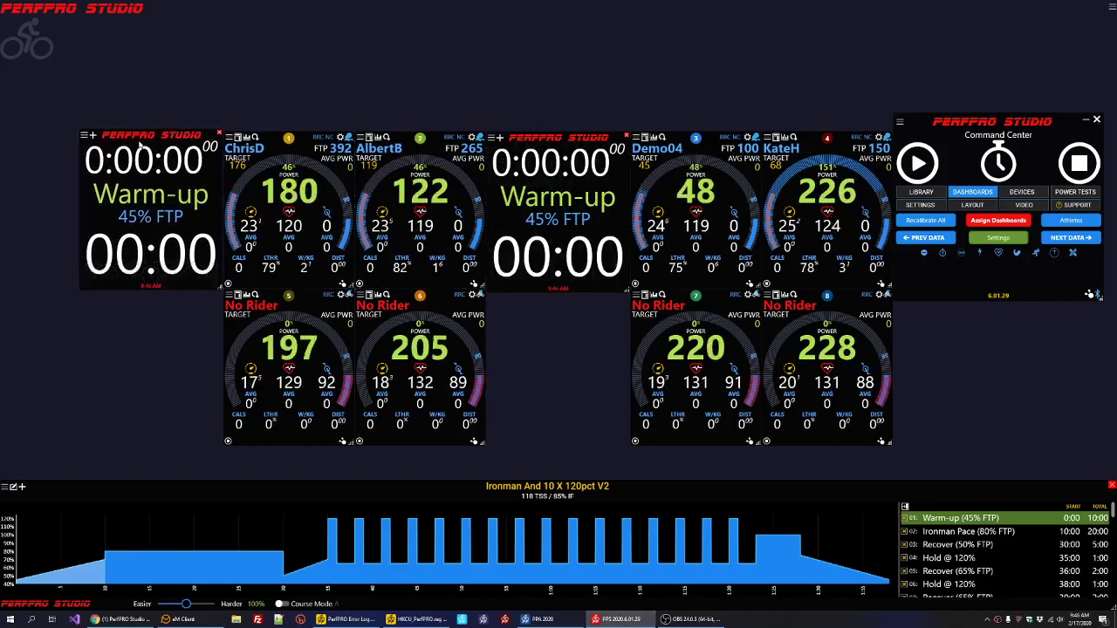
mouse_move(120, 199)
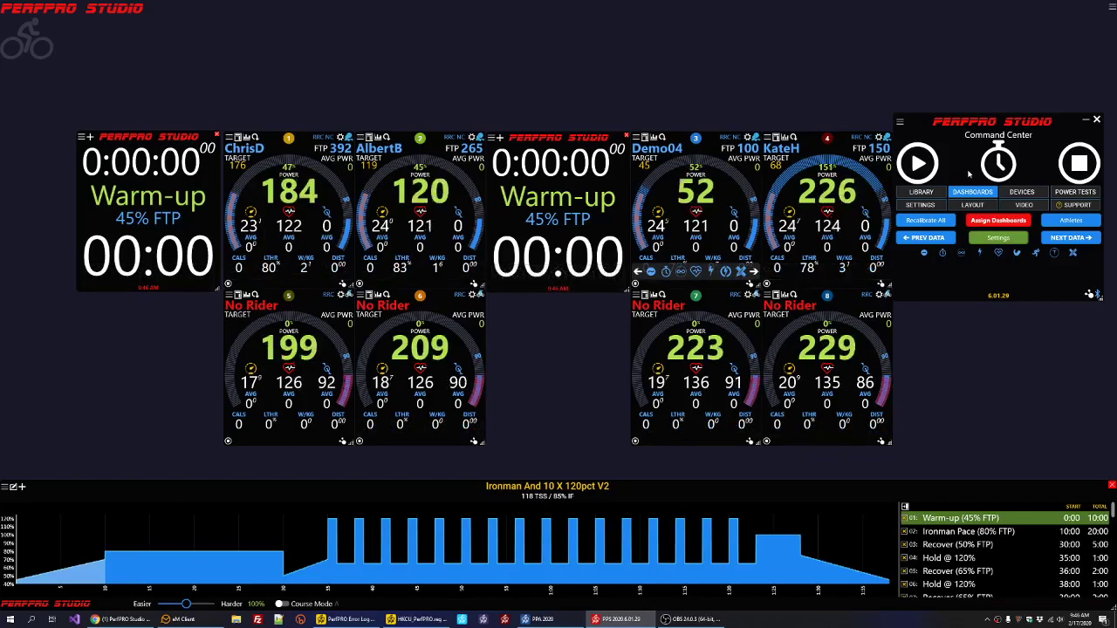
Step: Minimize and restore the Command Center, and show its Settings options
left_click(1086, 122)
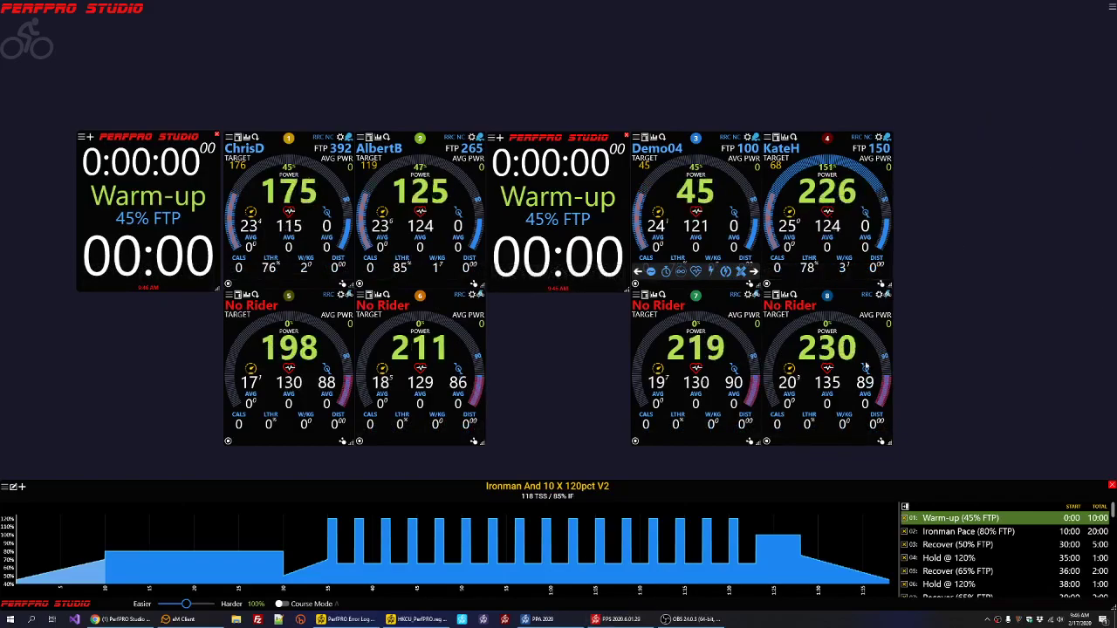
left_click(615, 619)
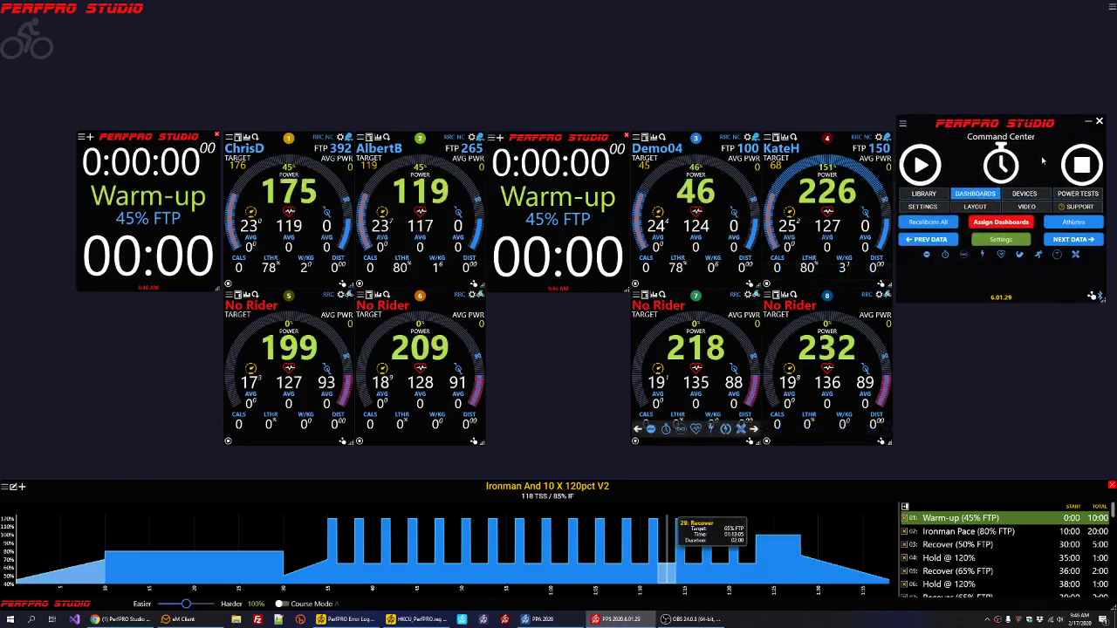
left_click(929, 209)
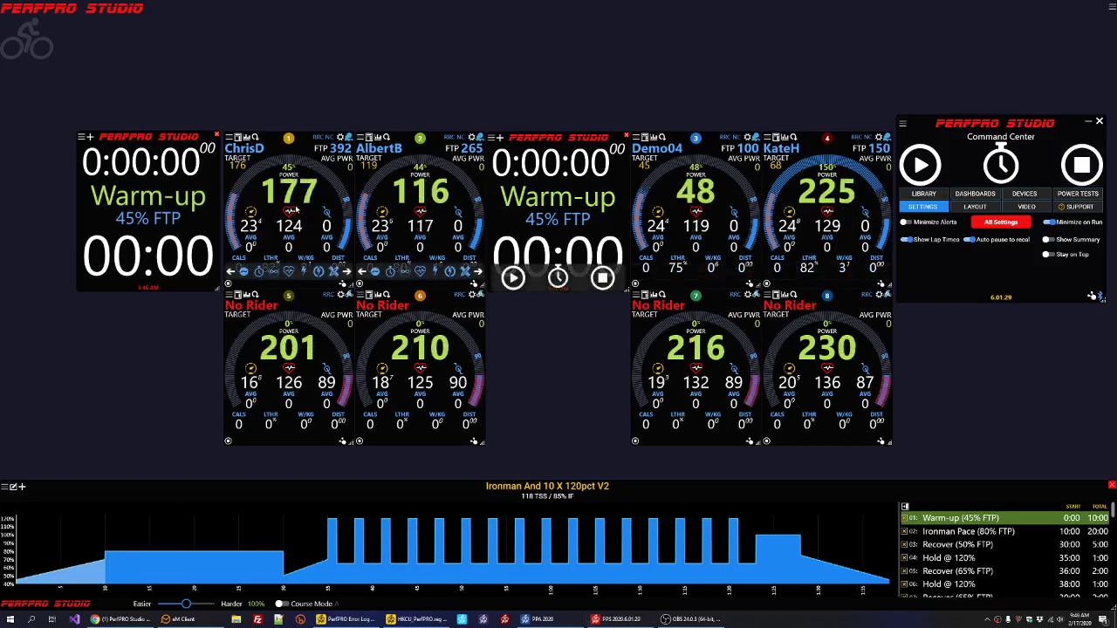
Step: Move dashboard 1 above its row and resize it to be moderately larger than the other rider dashboards
left_click_drag(293, 204, 323, 107)
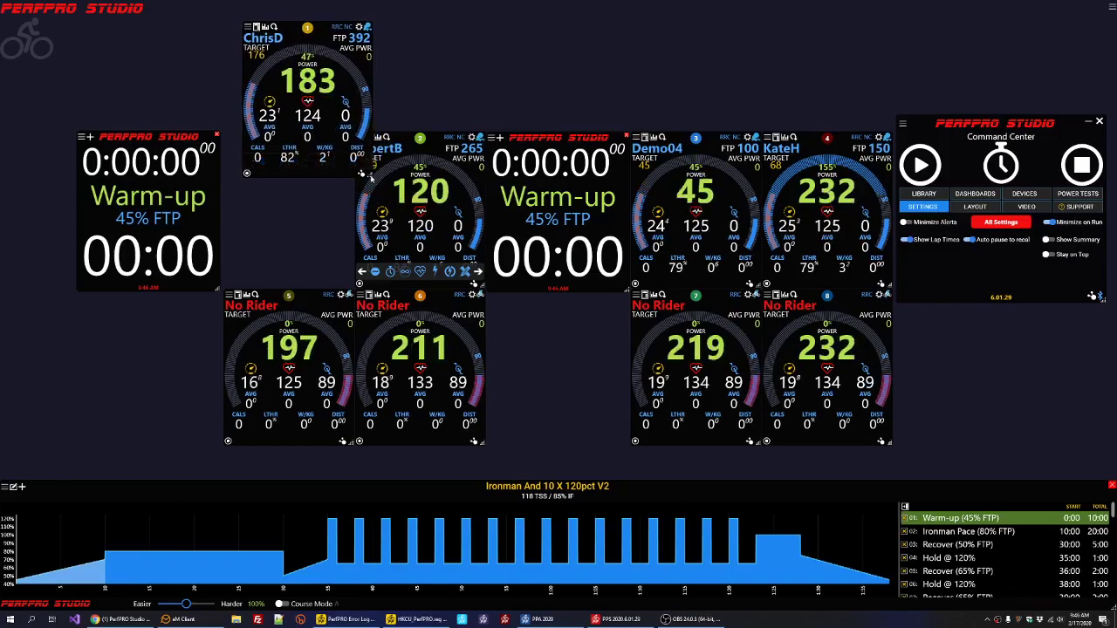
left_click_drag(362, 174, 650, 443)
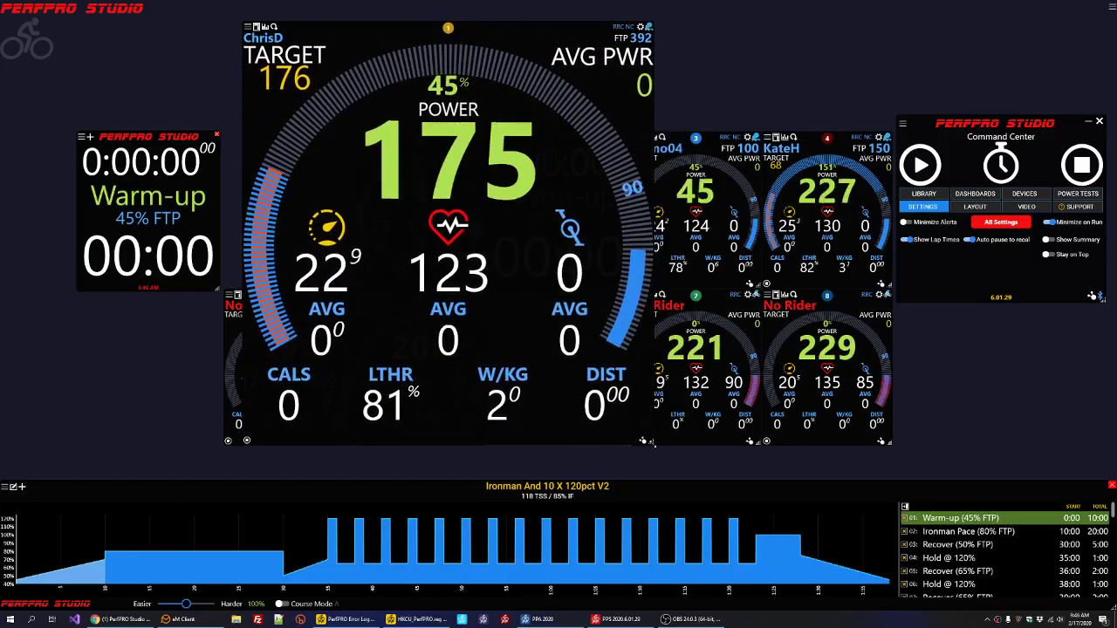
left_click_drag(500, 236, 538, 255)
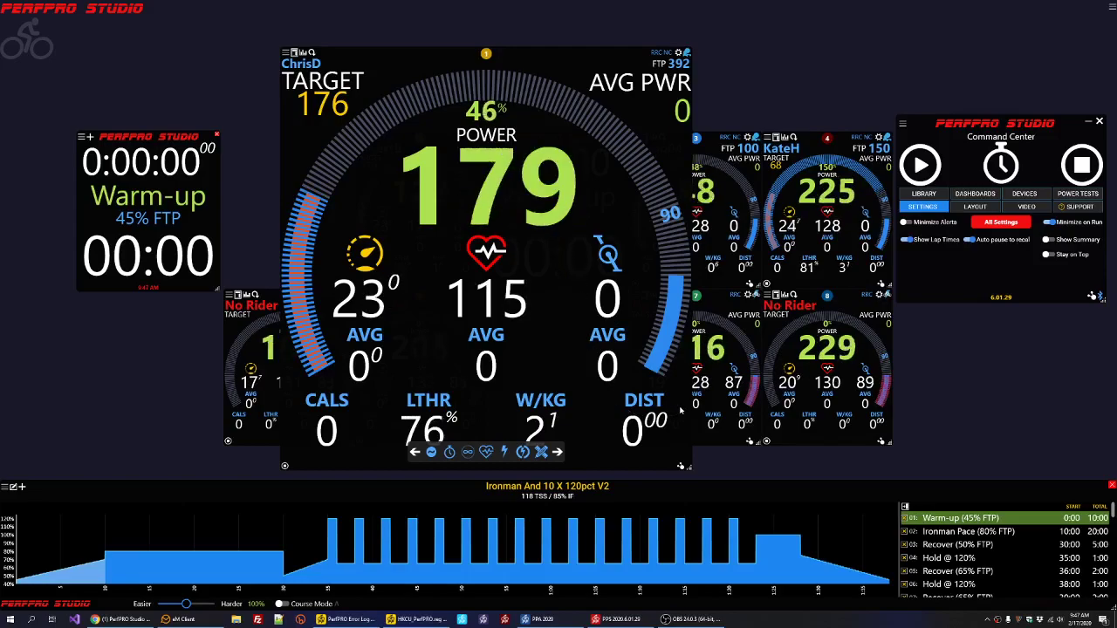
left_click_drag(681, 467, 668, 466)
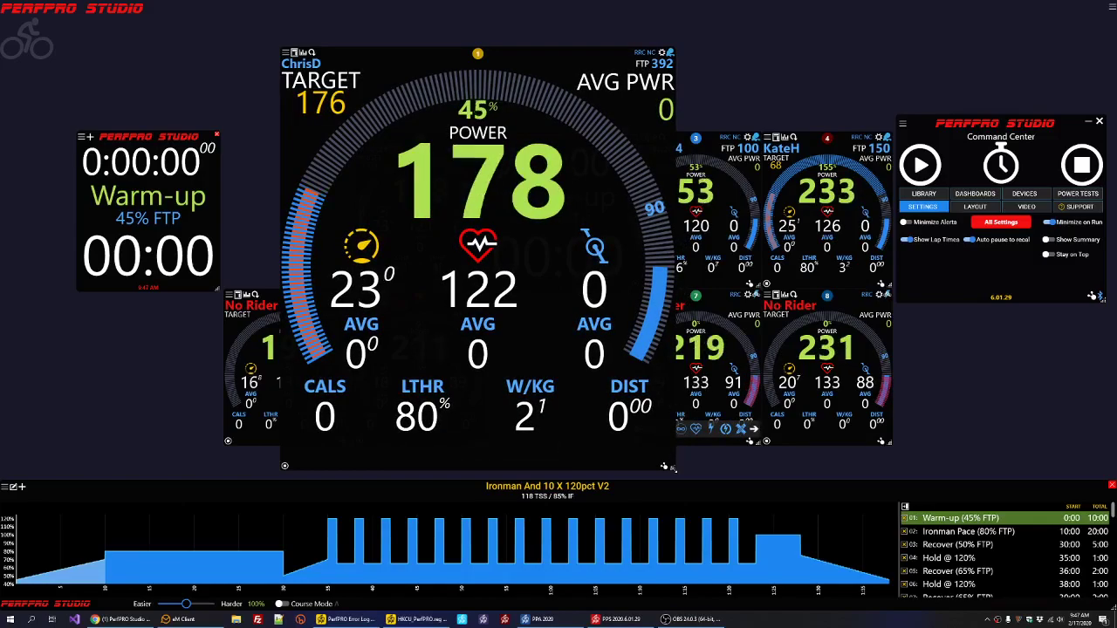
left_click_drag(666, 466, 475, 263)
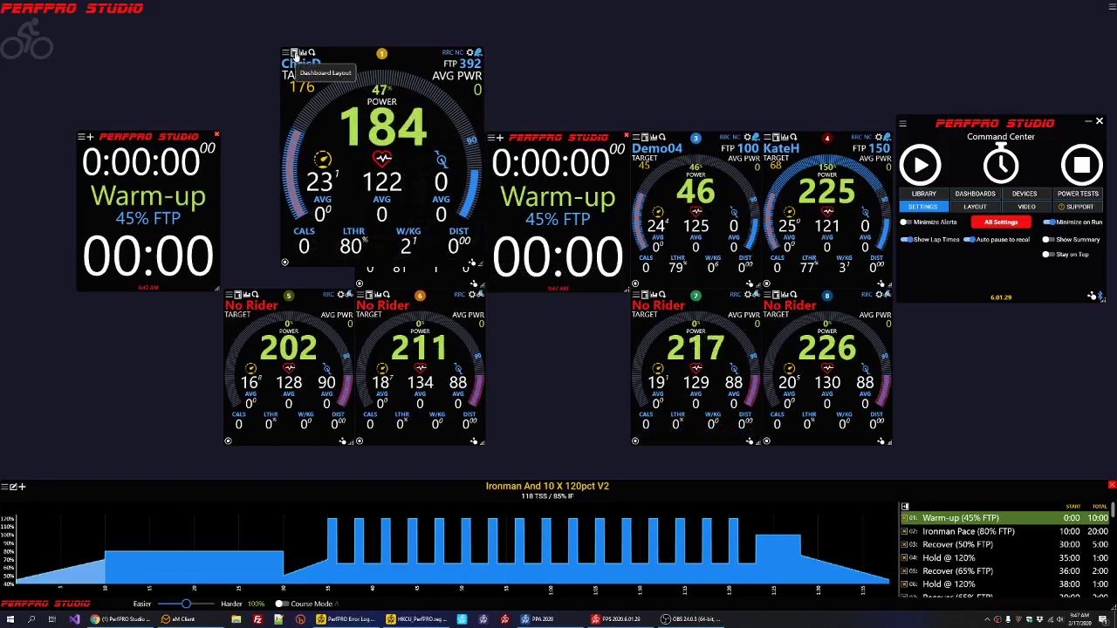
Step: Resize all rider dashboards to match the size of dashboard 1
right_click(330, 108)
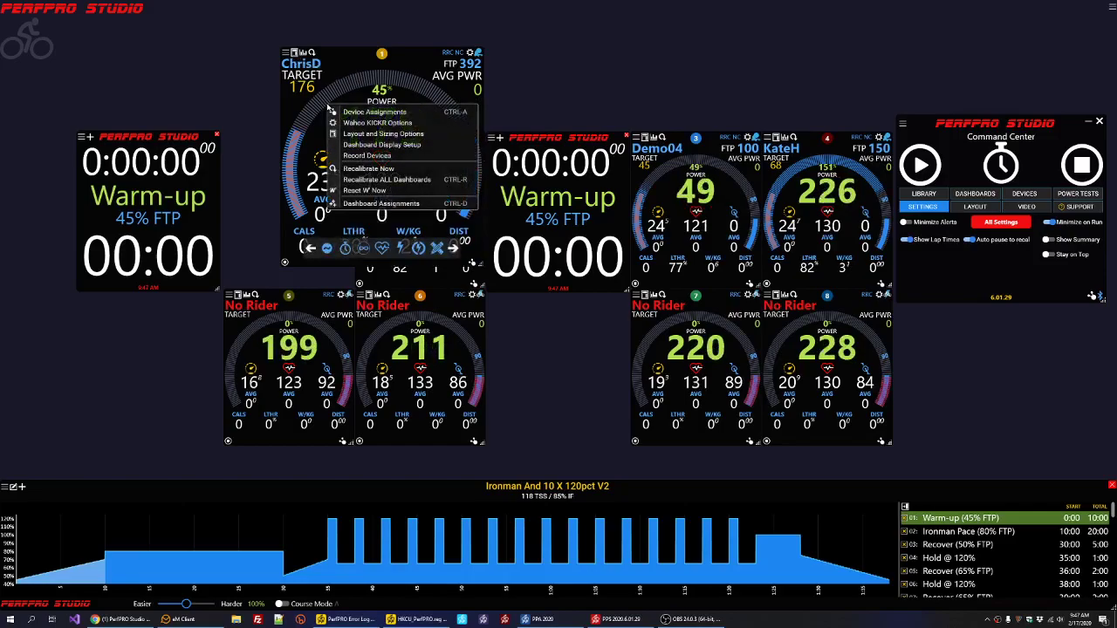
left_click(429, 136)
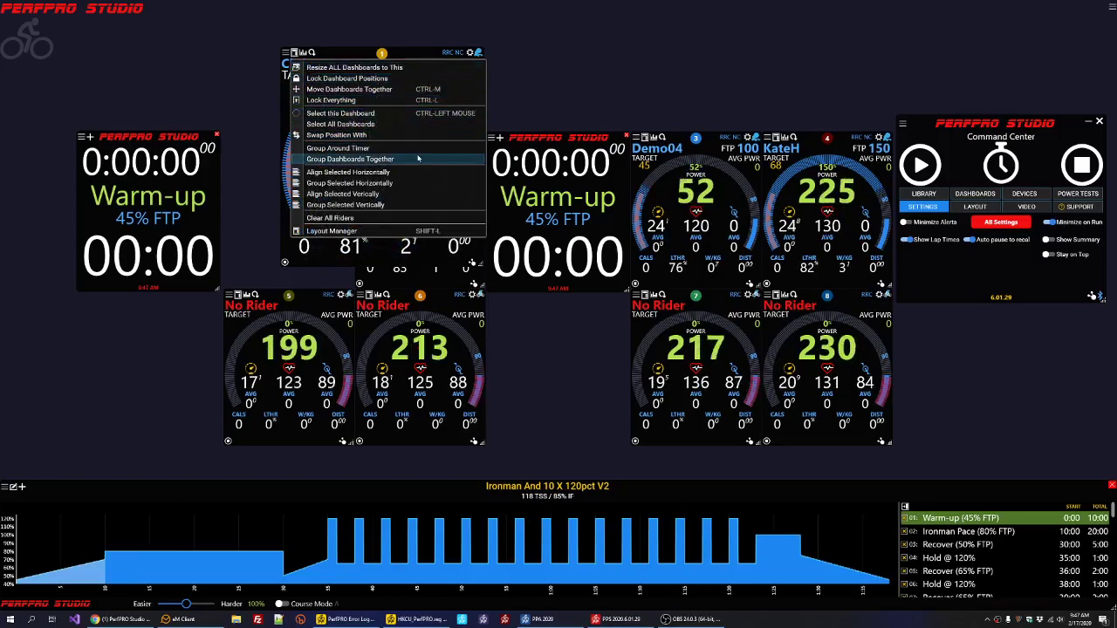
left_click(360, 70)
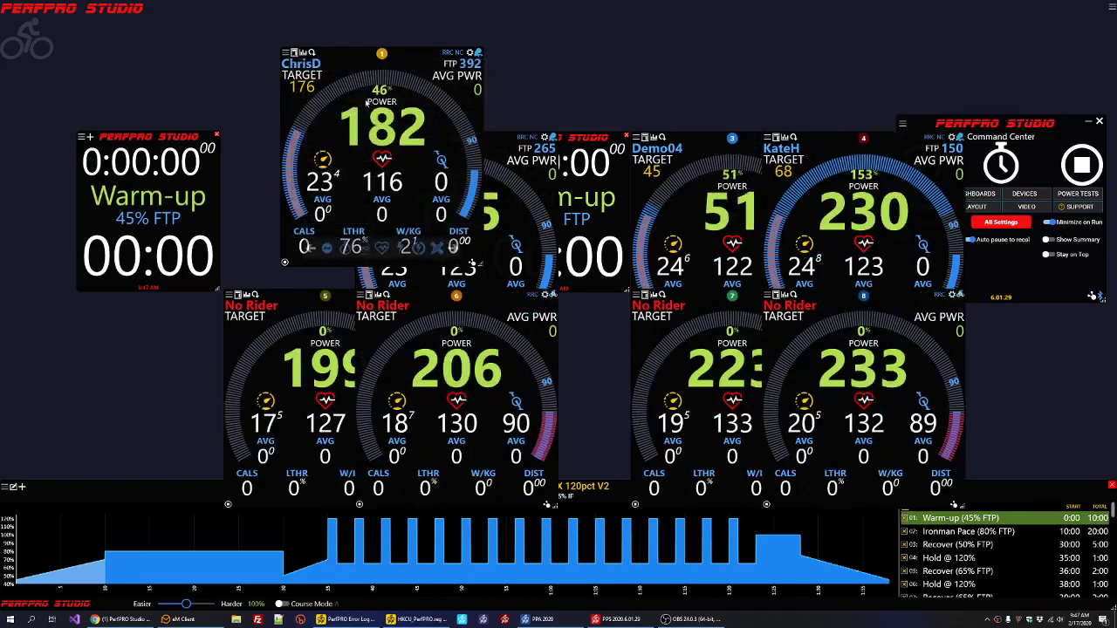
Step: Reposition dashboard 1 slightly and group all the rider dashboards around the timer
left_click_drag(426, 105, 396, 117)
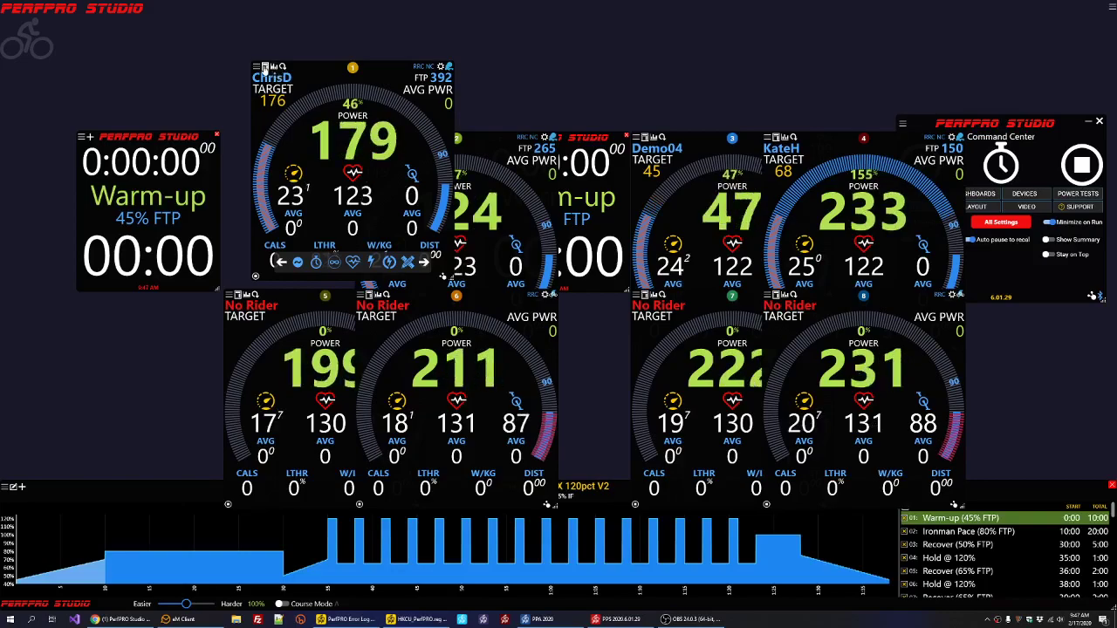
left_click(265, 67)
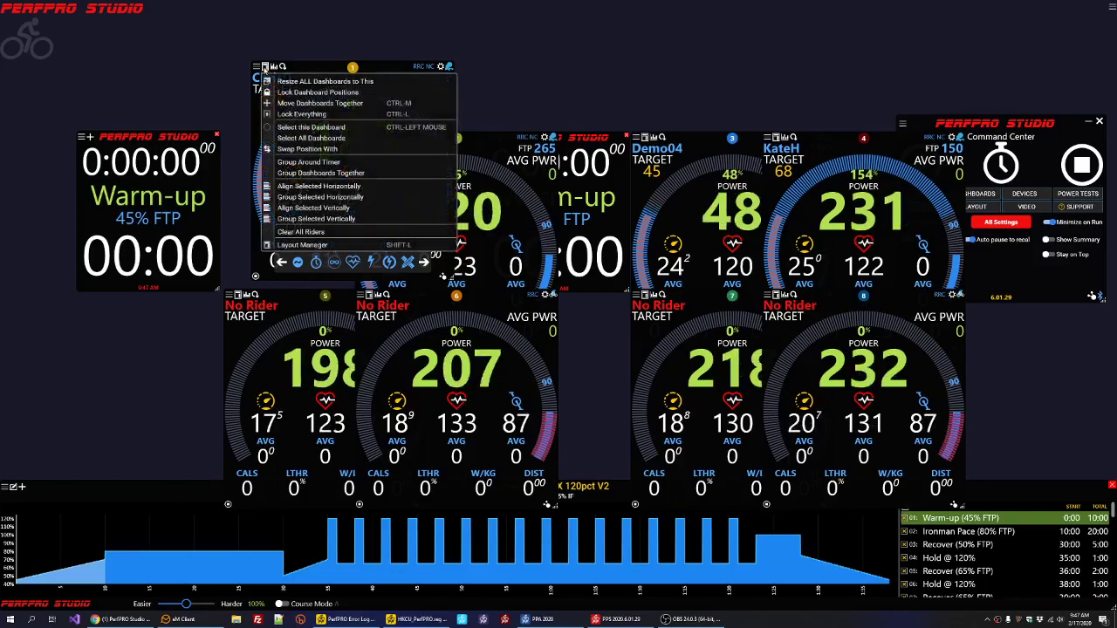
left_click(314, 162)
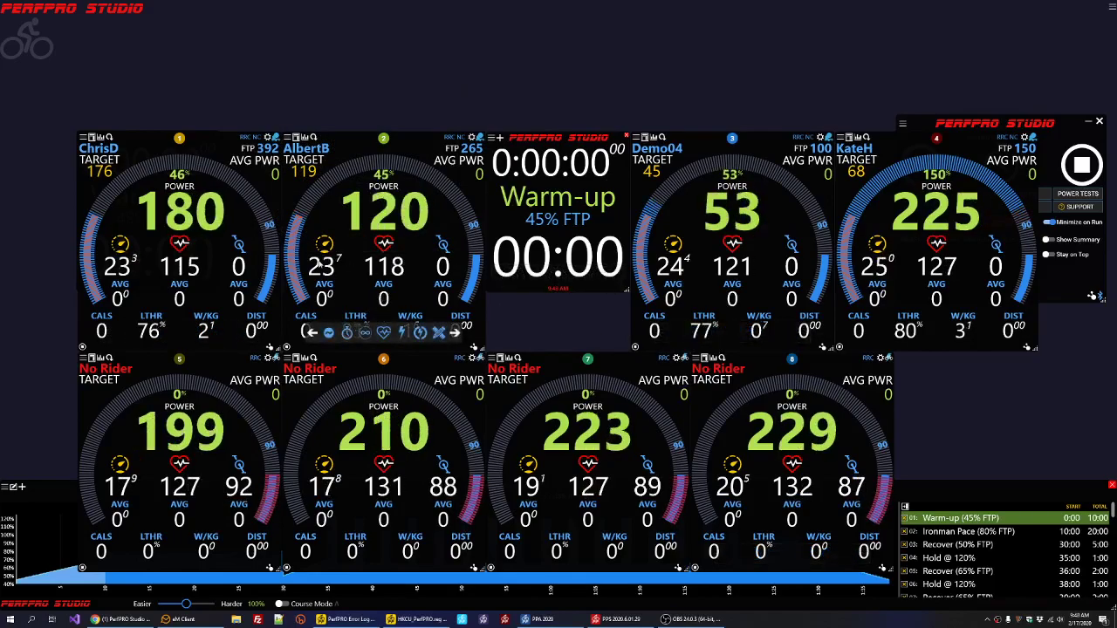
Step: Spread the eight rider dashboards apart individually, moving dashboards 1–4 up and 5–8 clear of most of the workout graph
left_click_drag(231, 260, 208, 210)
left_click_drag(338, 245, 328, 187)
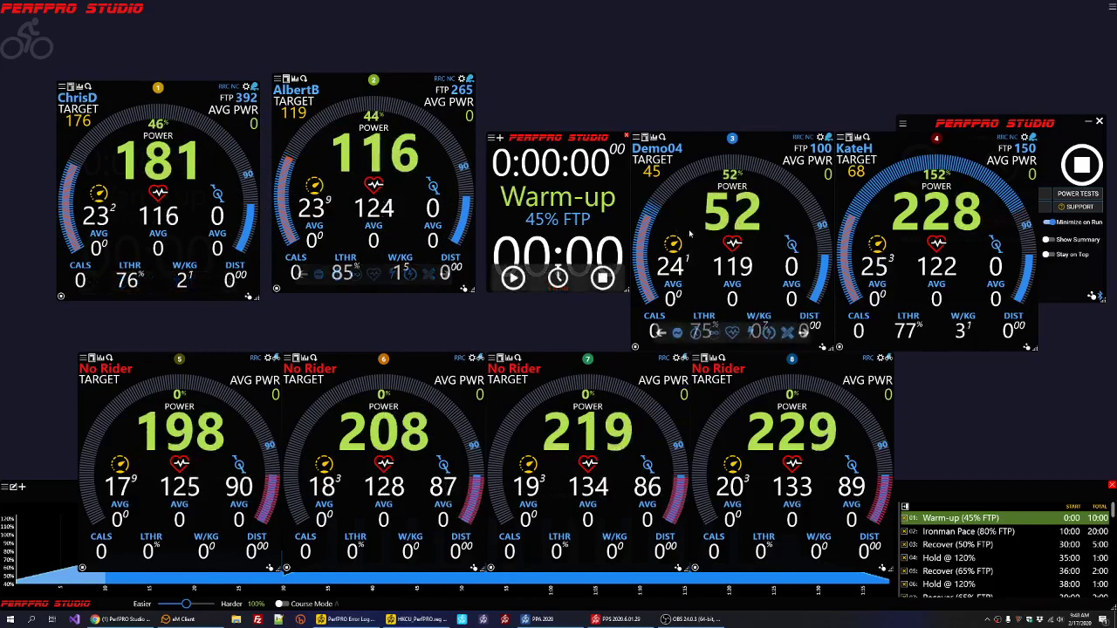
left_click_drag(690, 232, 723, 157)
left_click_drag(881, 205, 936, 123)
left_click_drag(161, 430, 118, 370)
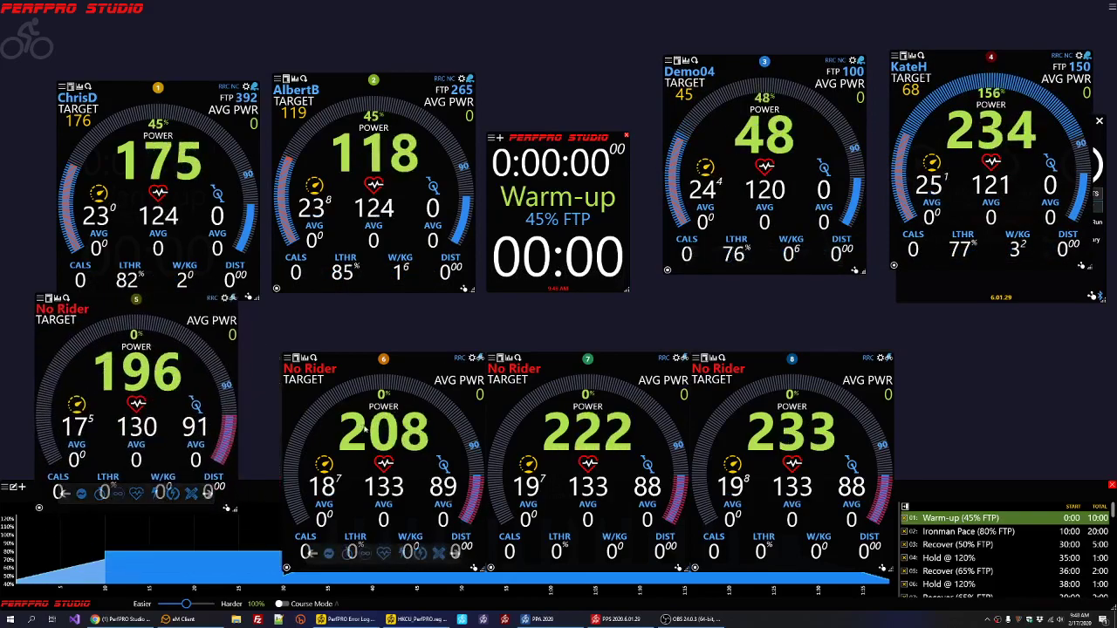
left_click_drag(367, 430, 344, 335)
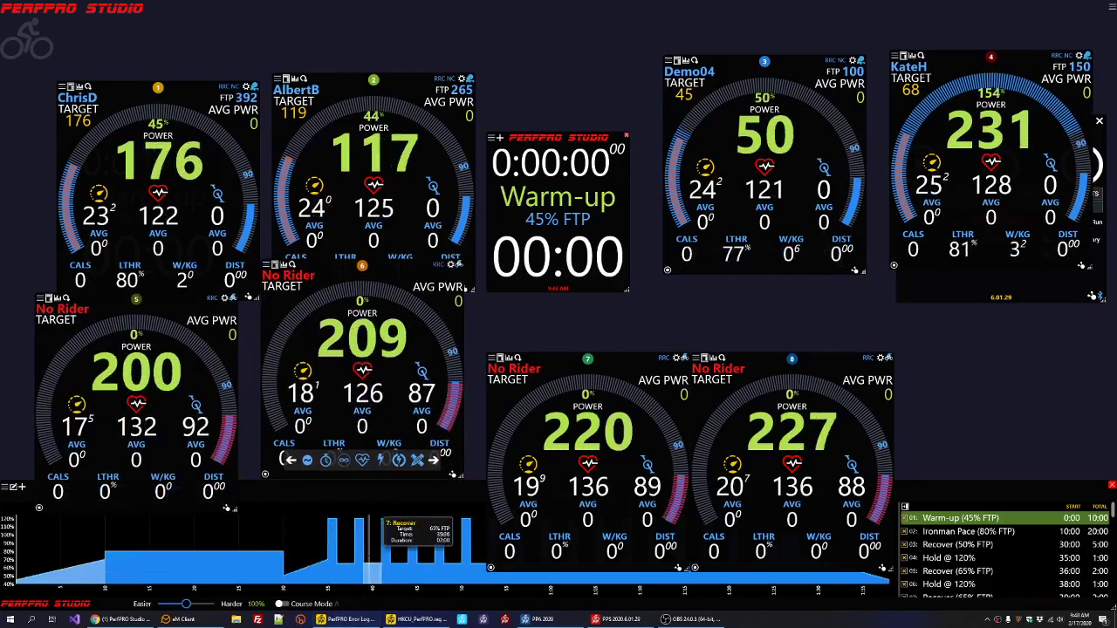
left_click_drag(506, 522, 506, 452)
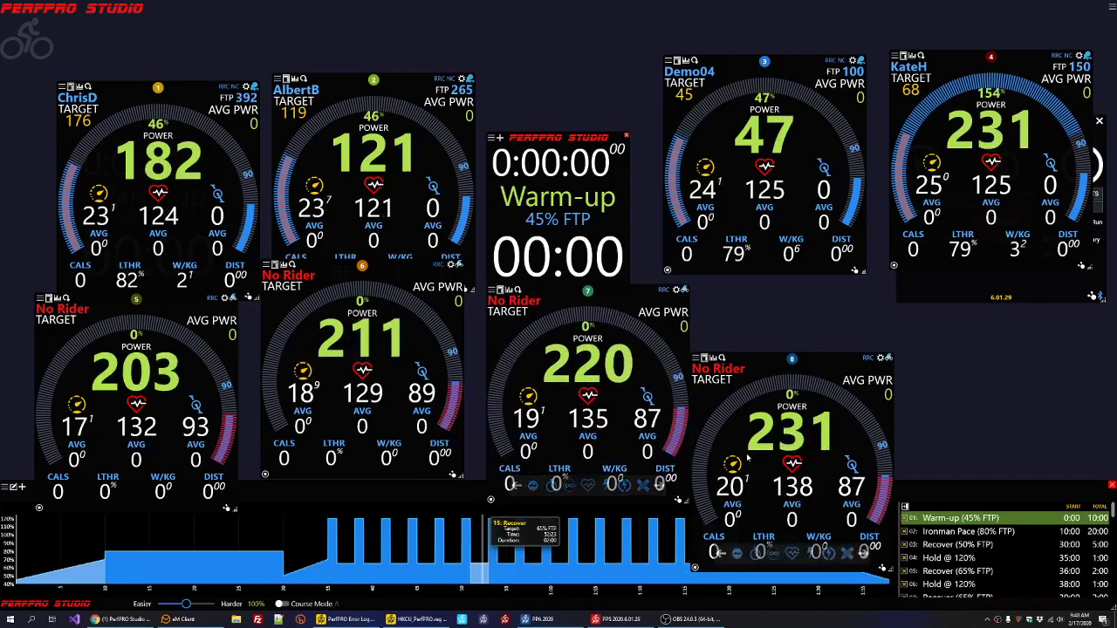
left_click_drag(747, 458, 774, 395)
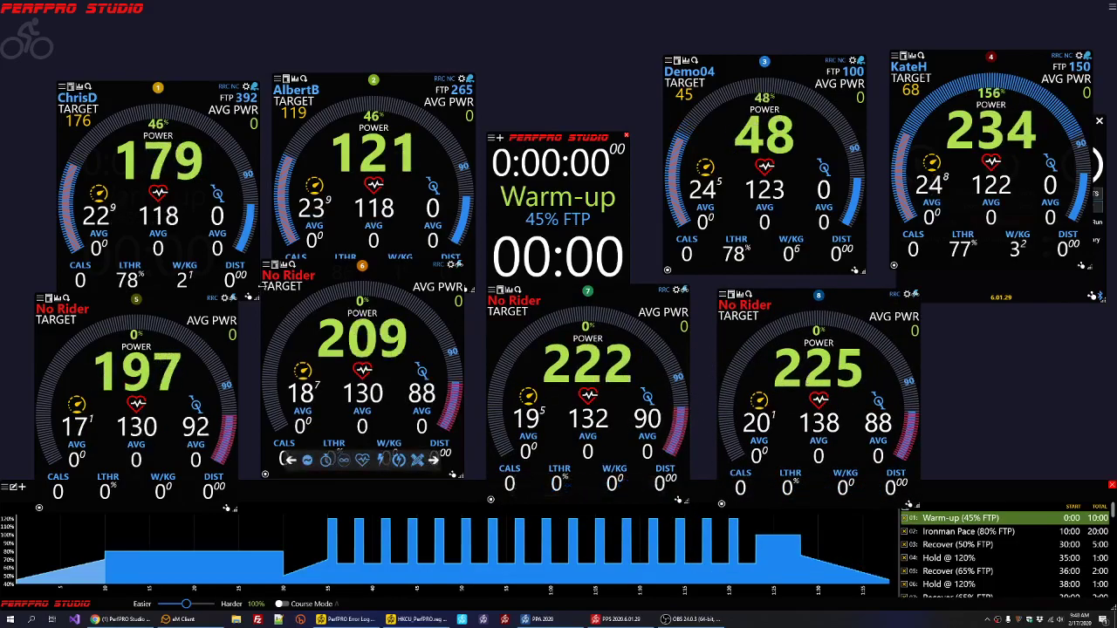
Step: Shrink dashboard 1 by its edges and move it up over the second timer
left_click_drag(257, 251, 202, 242)
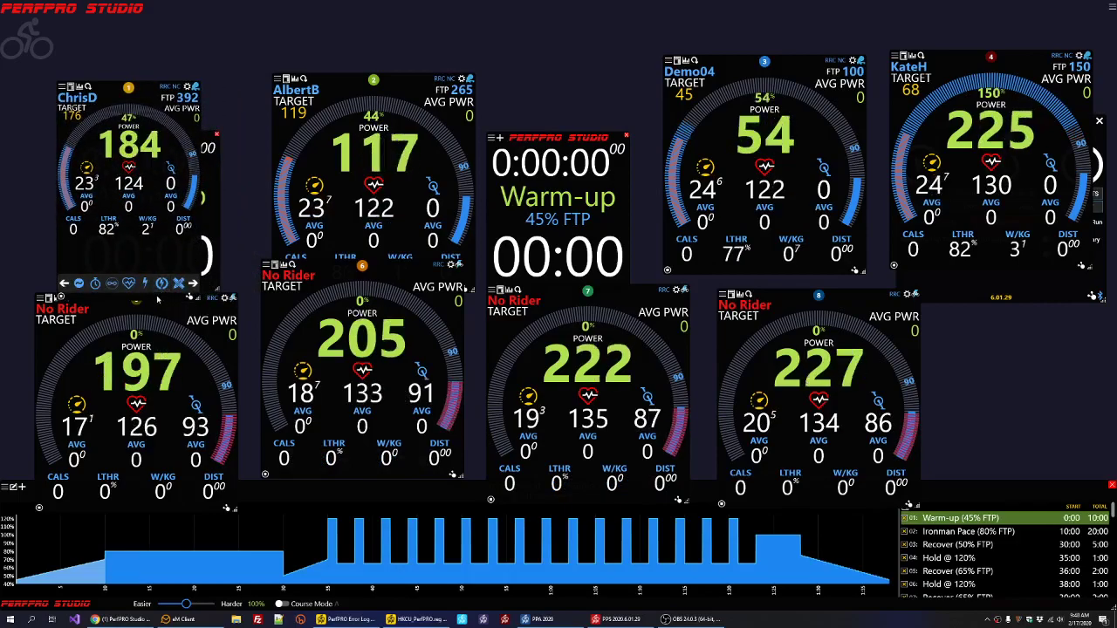
left_click_drag(125, 257, 132, 227)
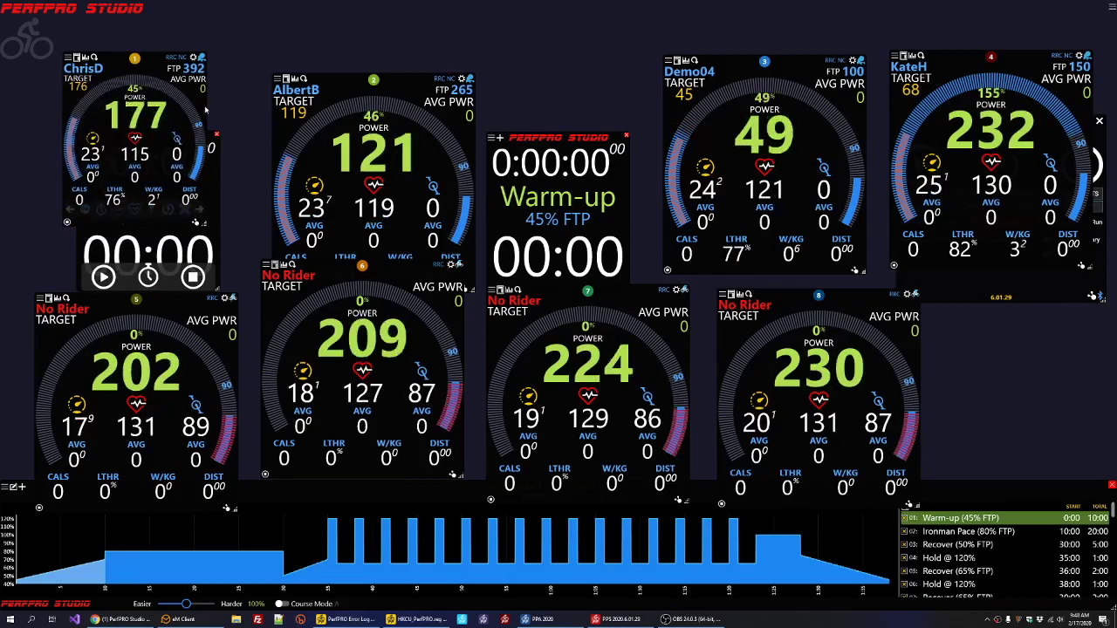
mouse_move(203, 229)
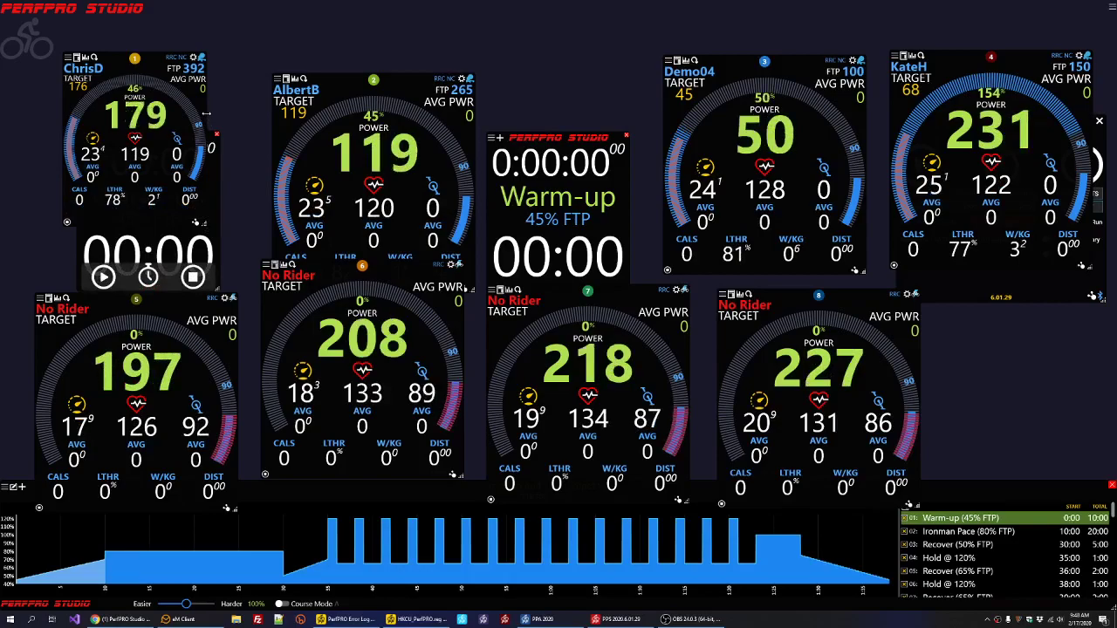
mouse_move(225, 117)
mouse_move(225, 117)
left_mouse_down()
mouse_move(258, 120)
mouse_move(217, 132)
left_mouse_up()
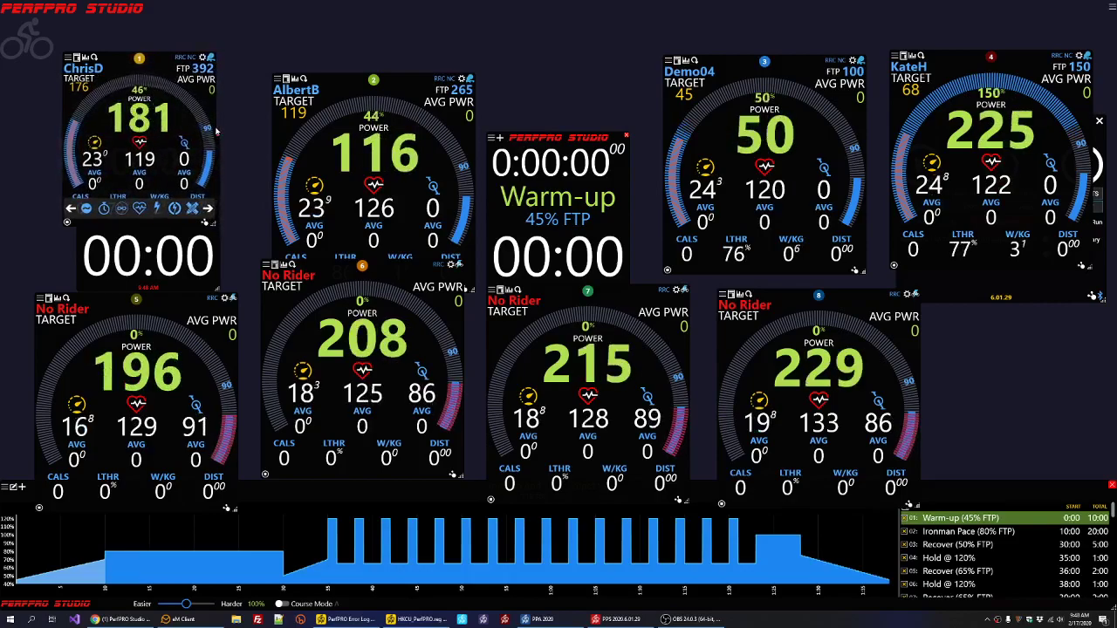
mouse_move(159, 225)
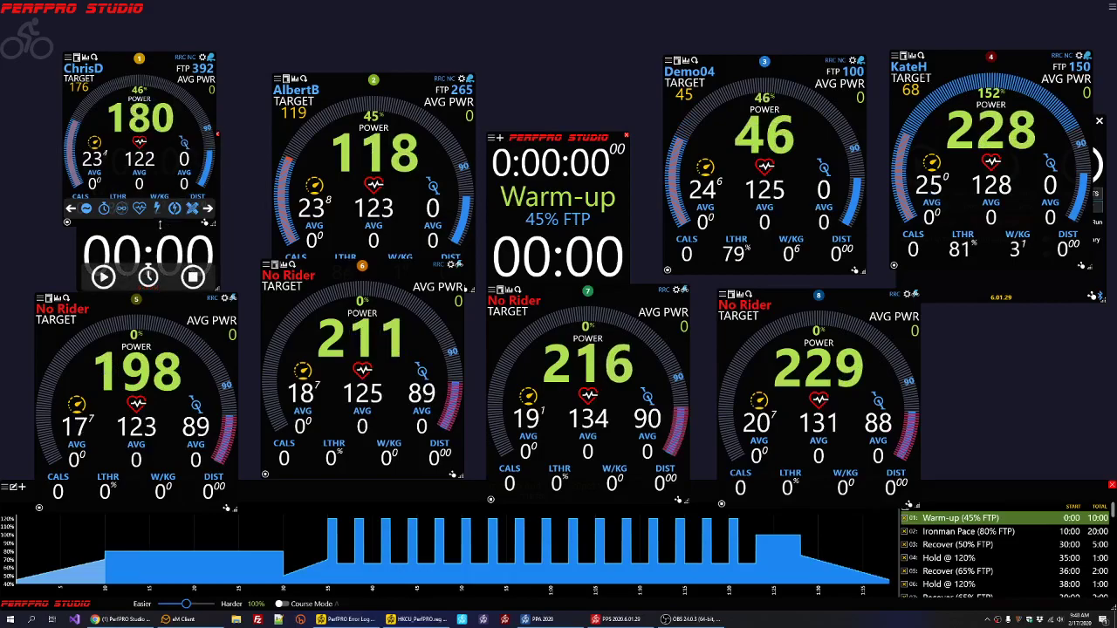
mouse_move(159, 225)
left_mouse_down()
mouse_move(146, 244)
mouse_move(145, 224)
left_mouse_up()
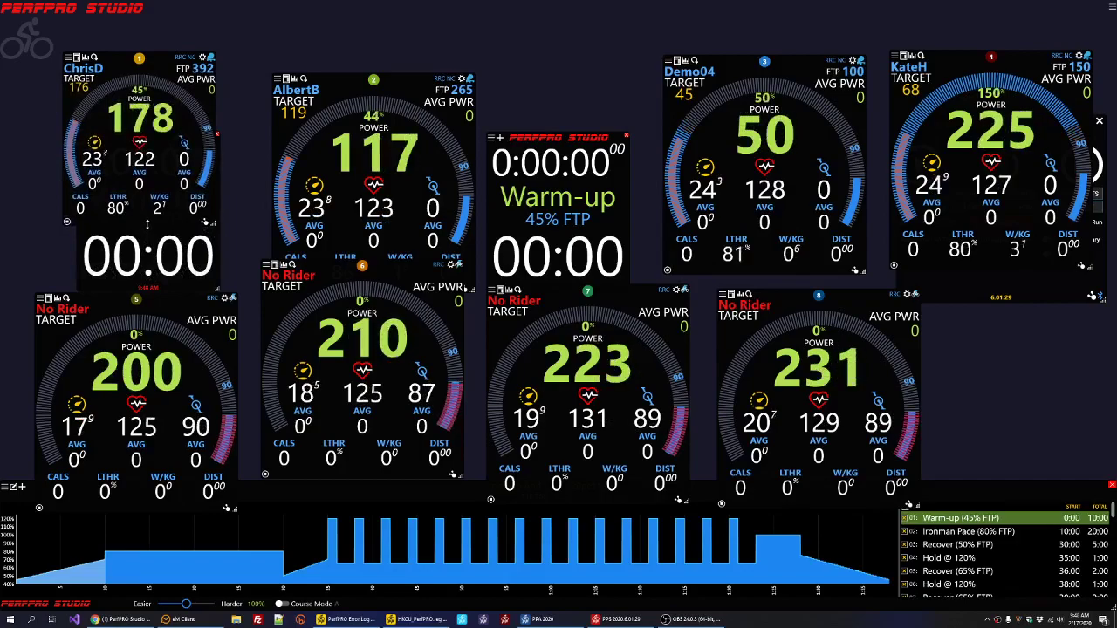
left_click_drag(157, 64, 199, 49)
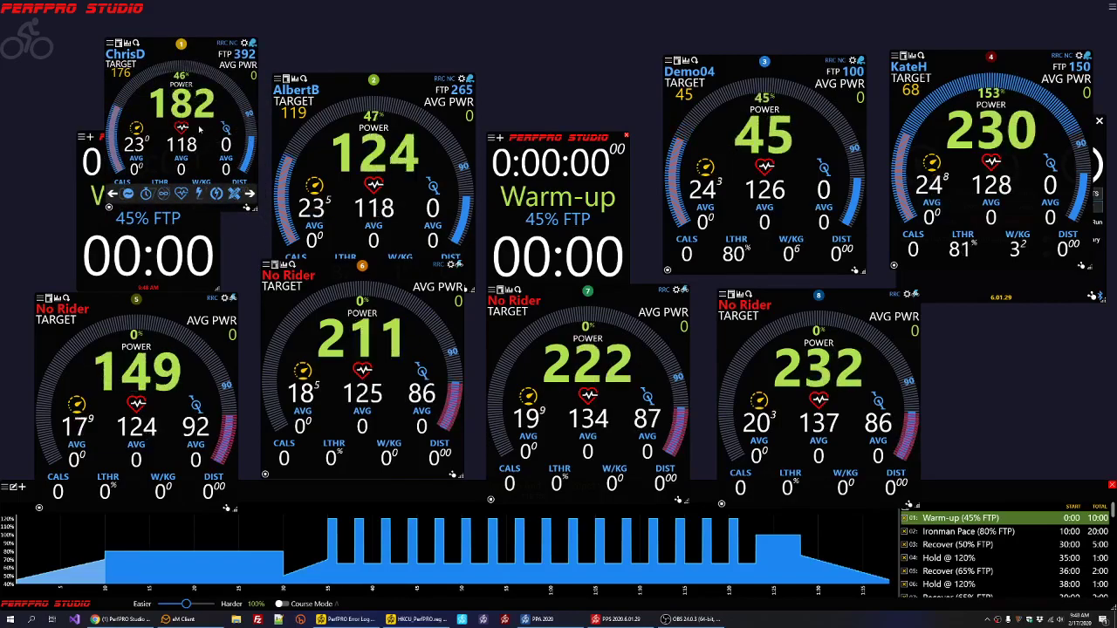
Step: Scale dashboard 1 down and up to slightly larger than before, and shift it slightly down over the second timer
mouse_move(201, 131)
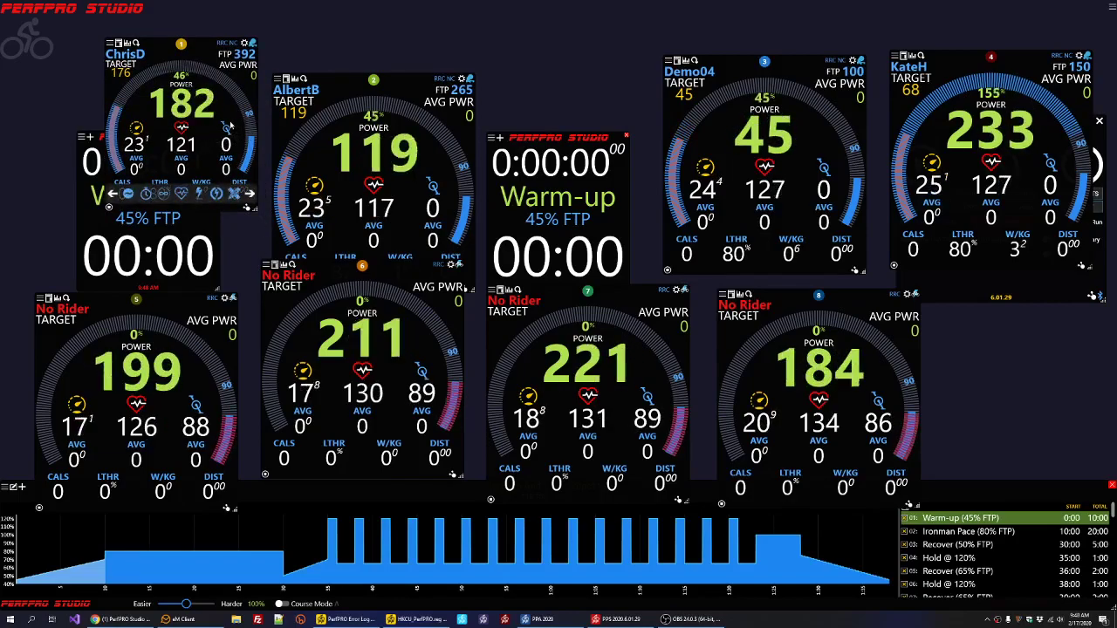
scroll(203, 133, "down", 3)
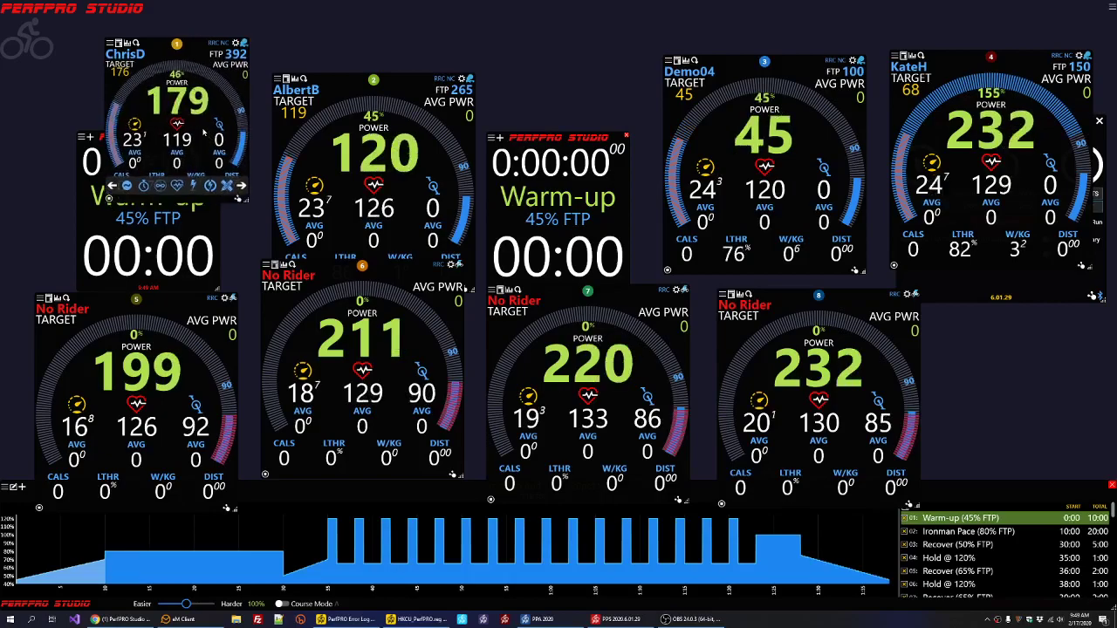
scroll(203, 134, "up", 10)
scroll(203, 134, "down", 3)
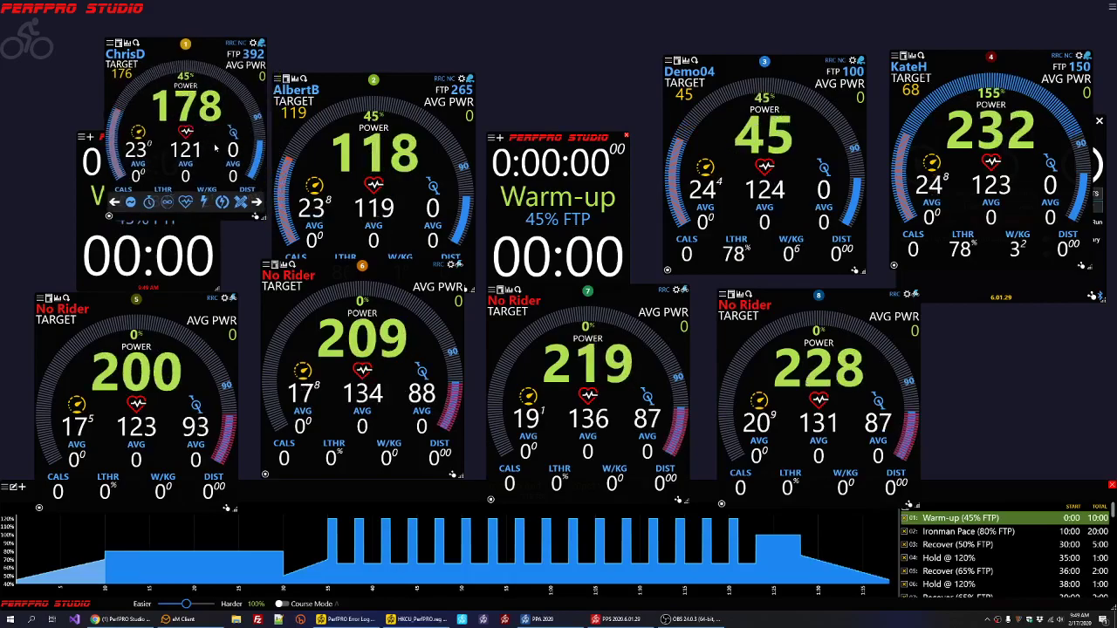
mouse_move(210, 129)
left_mouse_down()
mouse_move(223, 144)
mouse_move(203, 126)
mouse_move(197, 137)
left_mouse_up()
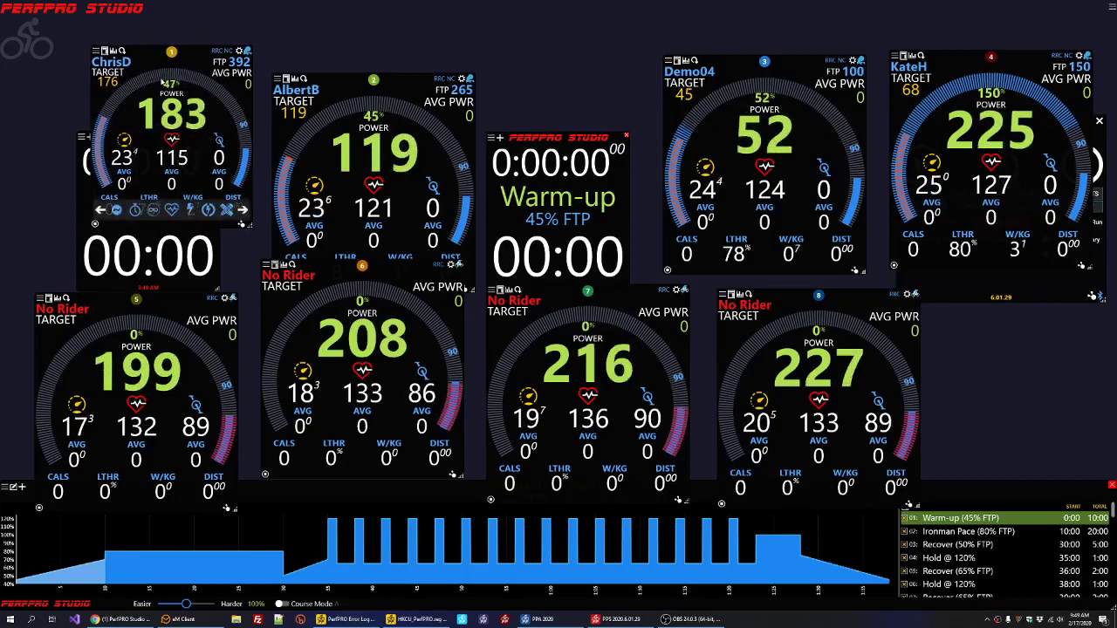
Step: Resize all dashboards to match dashboard 1 and group them around the timer
left_click(104, 51)
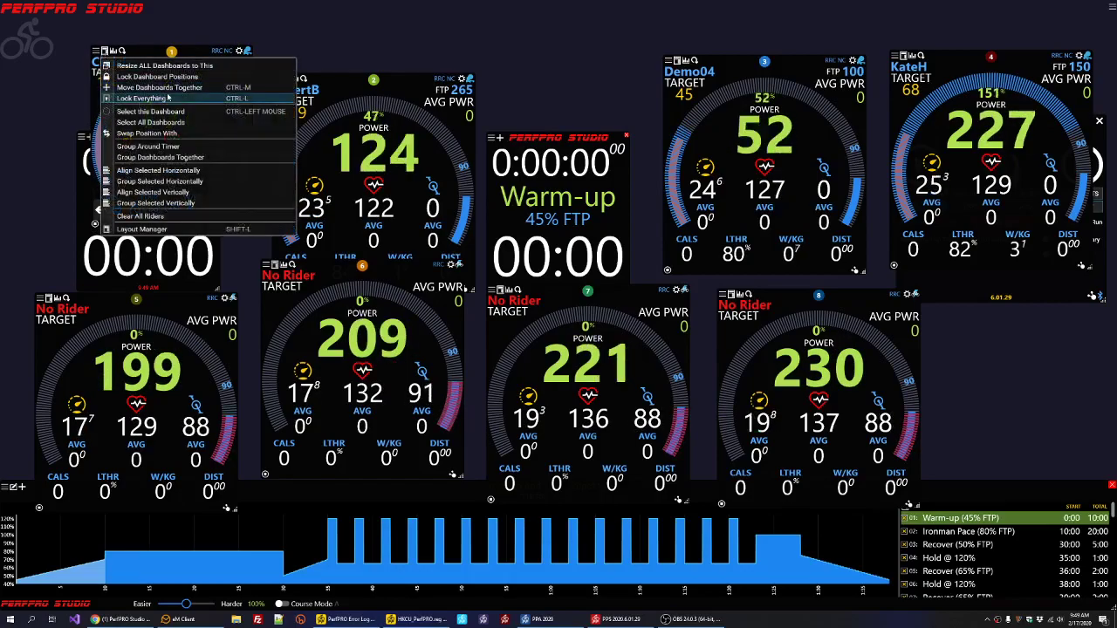
left_click(164, 66)
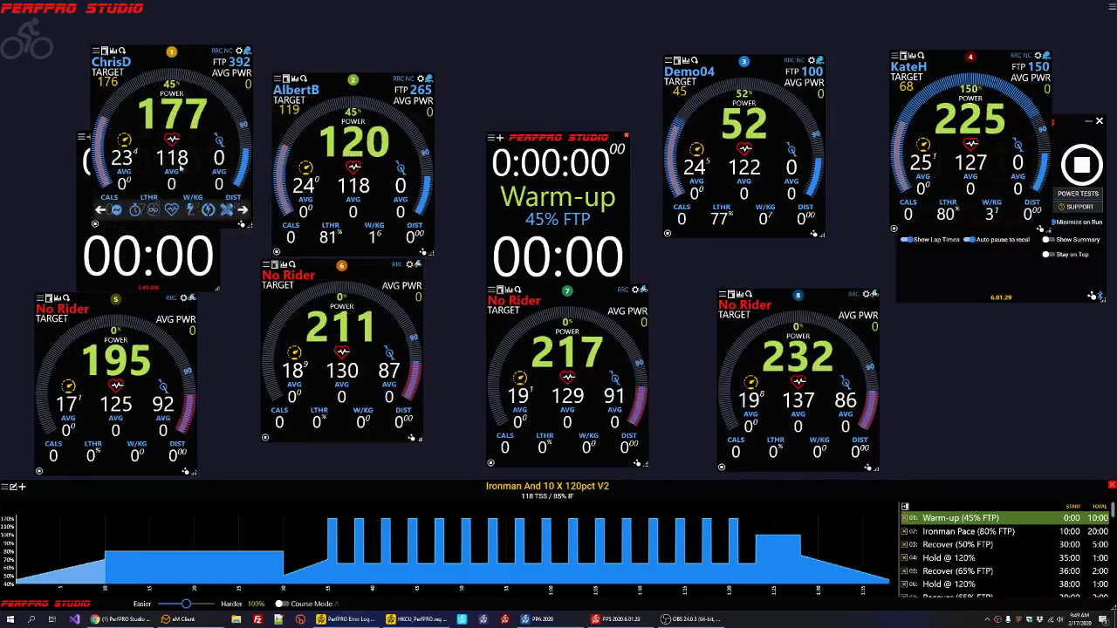
left_click(103, 51)
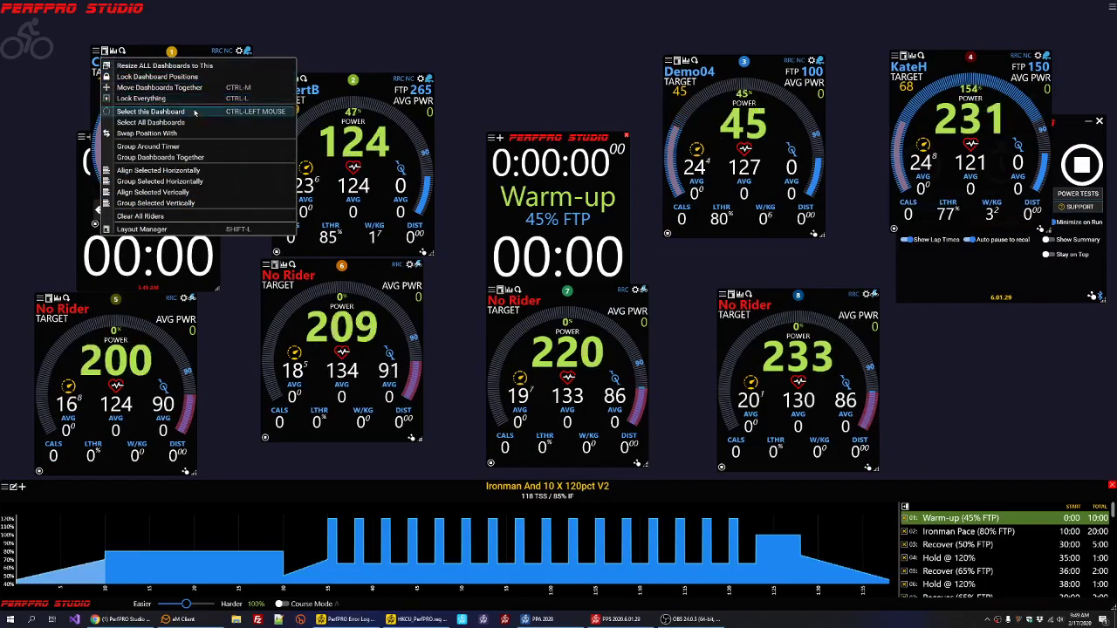
left_click(148, 146)
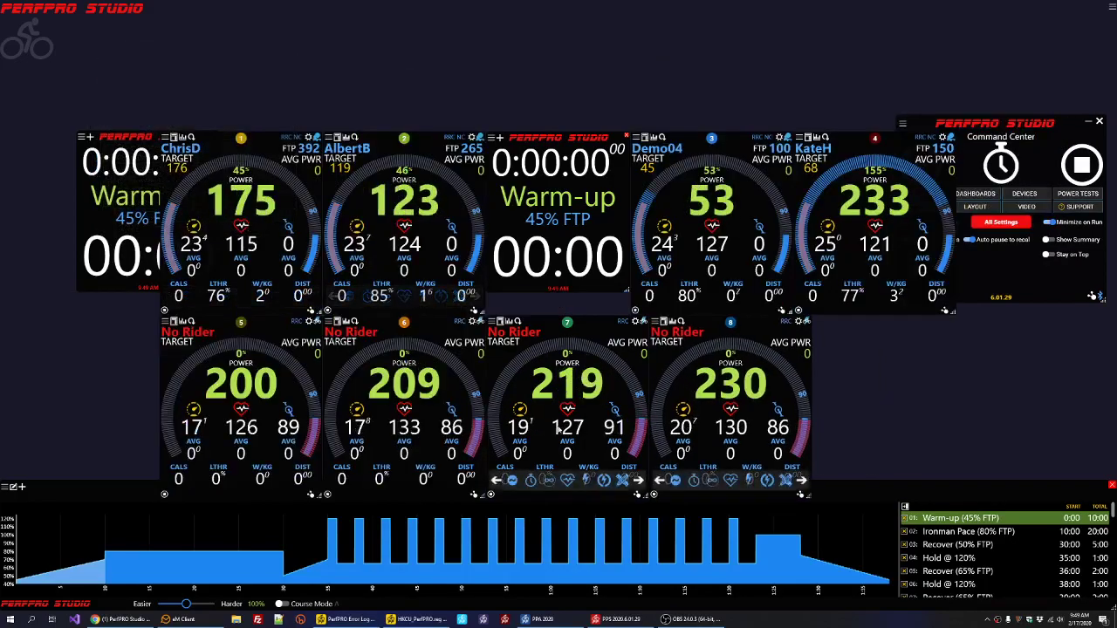
Step: Move the duplicate timer out from behind dashboard 1 and close it
left_click_drag(150, 176, 96, 85)
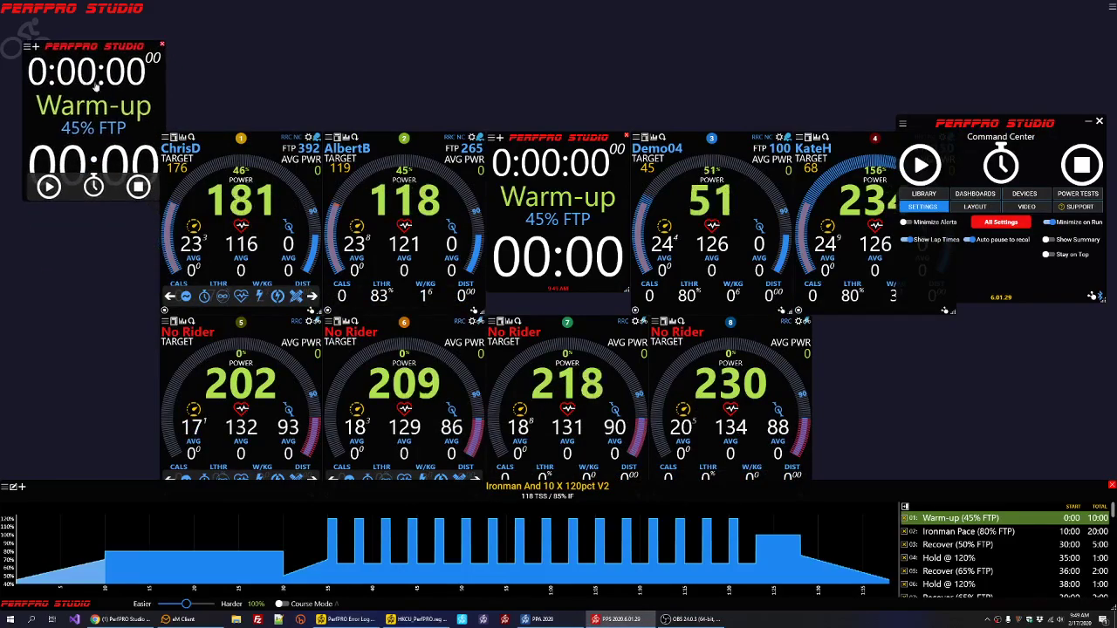
left_click(162, 45)
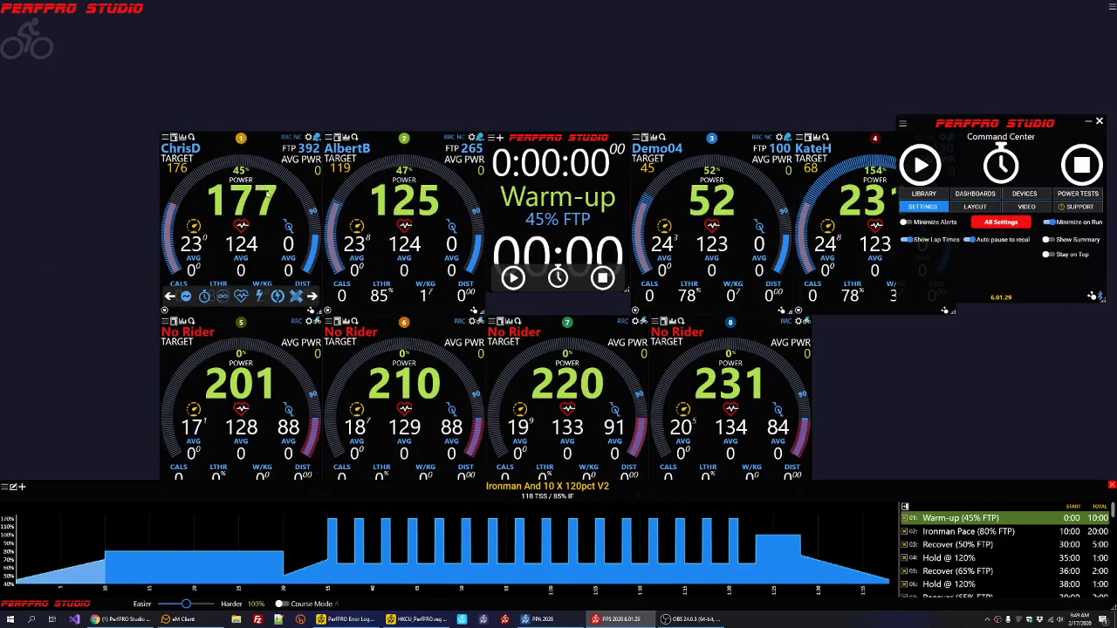
Step: Set the dashboards to move together, shift the whole group slightly up and left, and fit the timer back into its gap
left_click(165, 137)
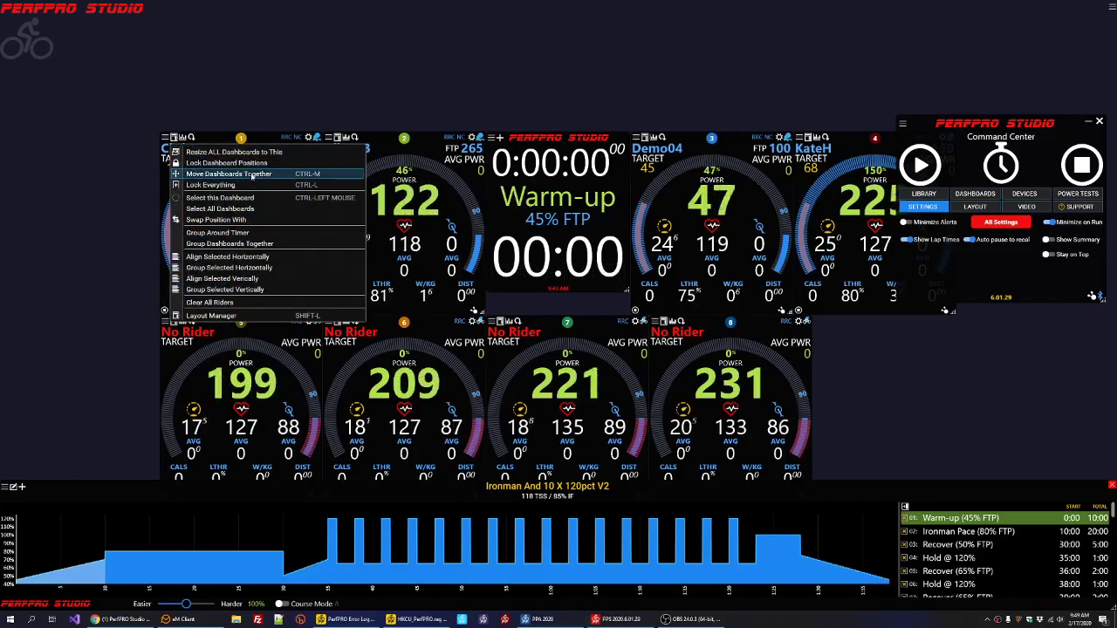
left_click(251, 175)
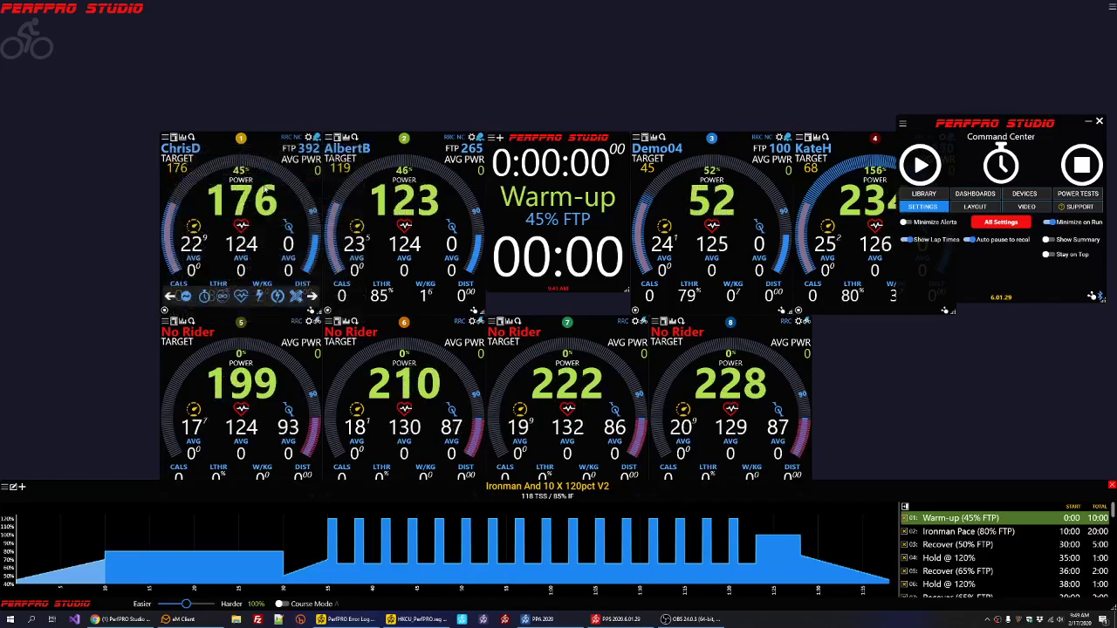
left_click_drag(303, 210, 278, 190)
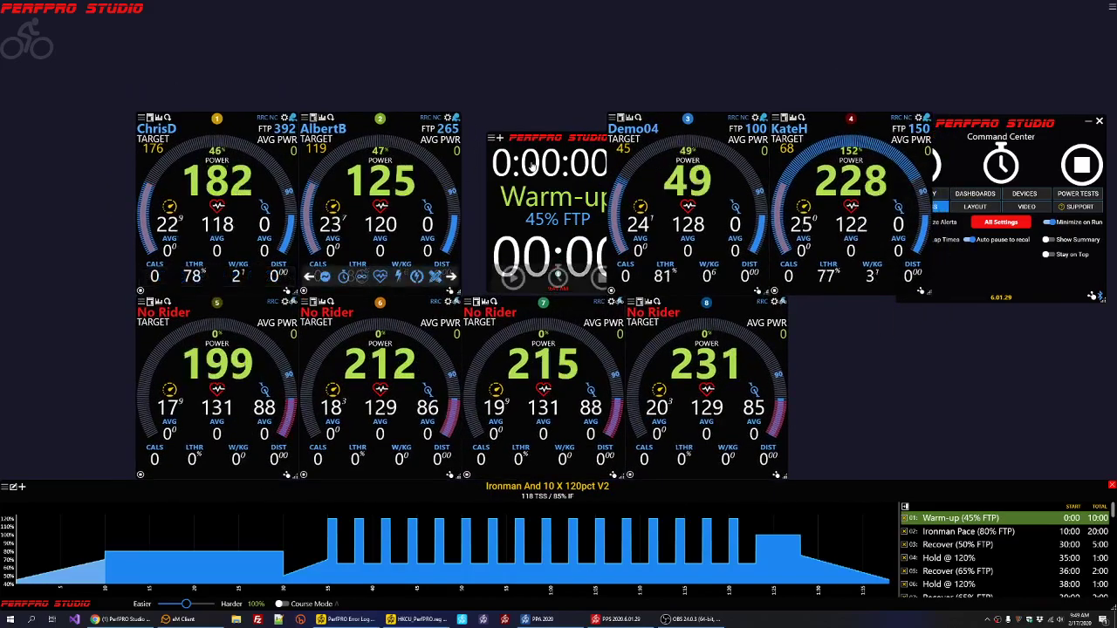
left_click_drag(532, 166, 508, 147)
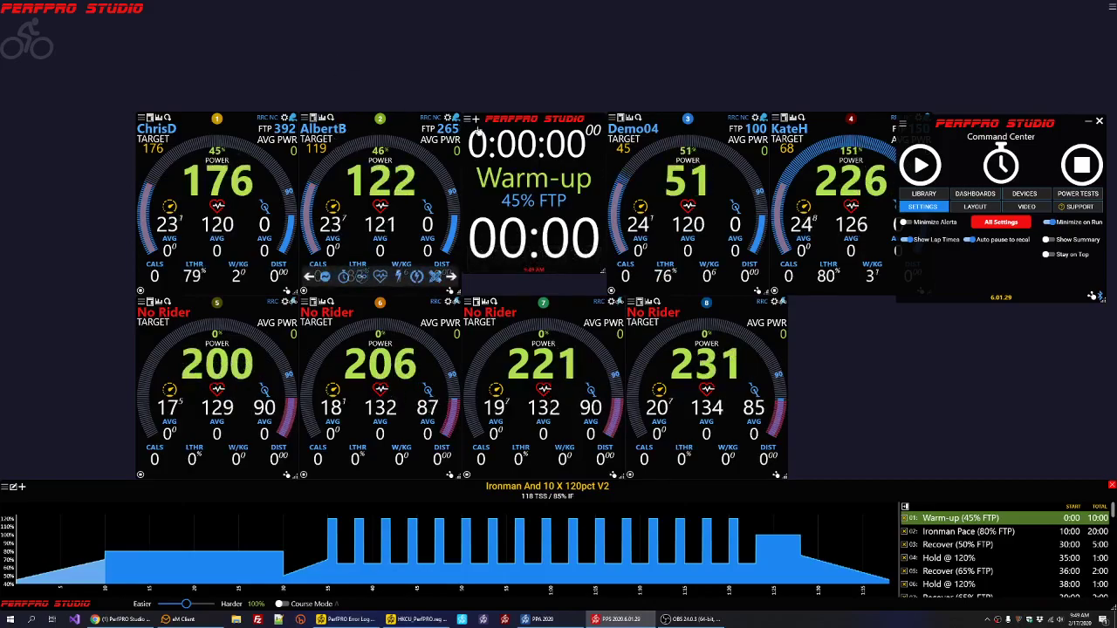
Step: Turn on Movie Mode from the Command Center's layout options, and shrink dashboard 1 near the upper-left corner of the desktop
left_click(975, 208)
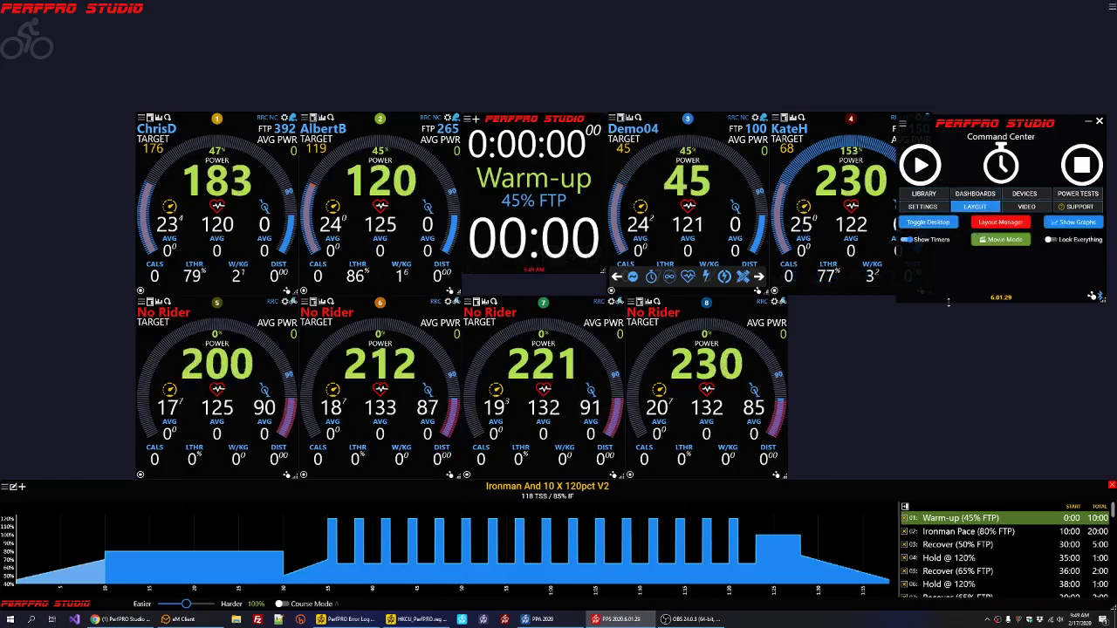
left_click(1005, 241)
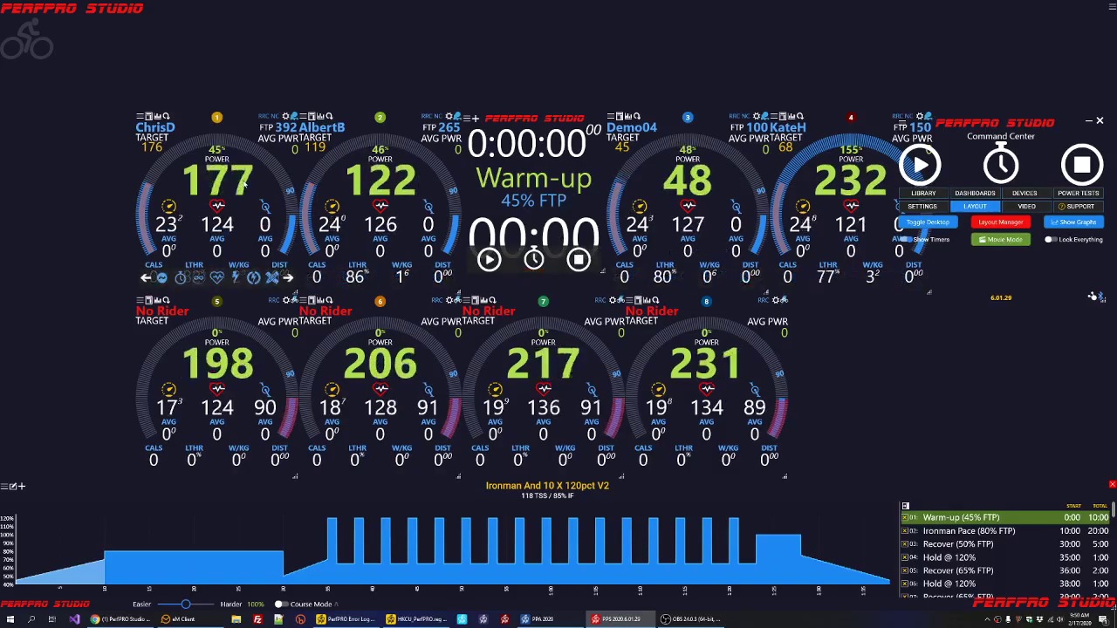
left_click_drag(236, 196, 127, 106)
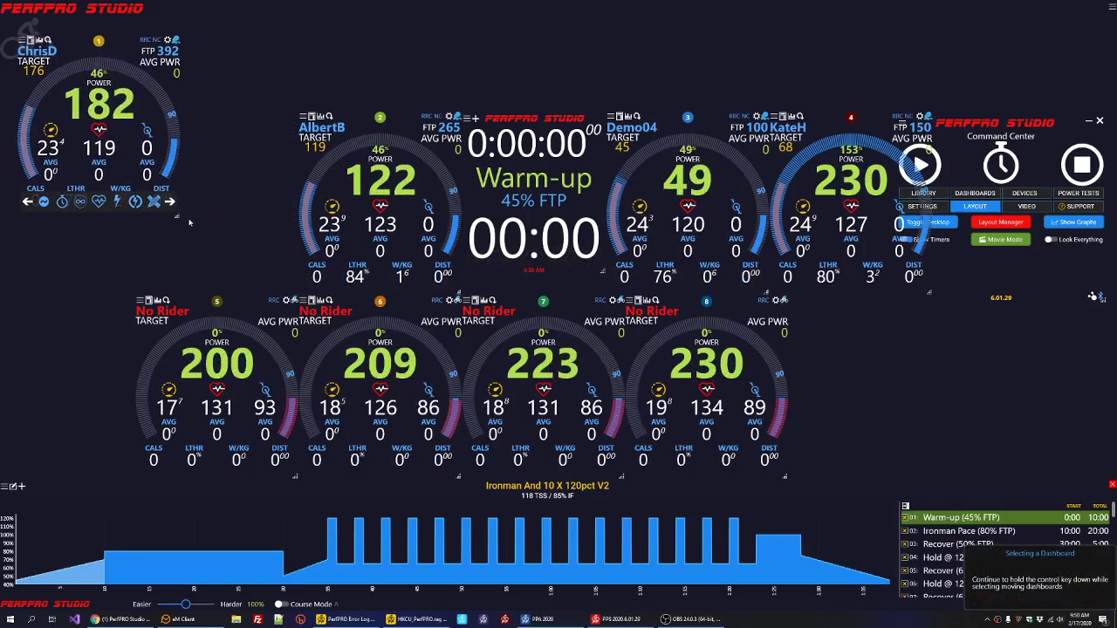
left_click_drag(178, 217, 111, 153)
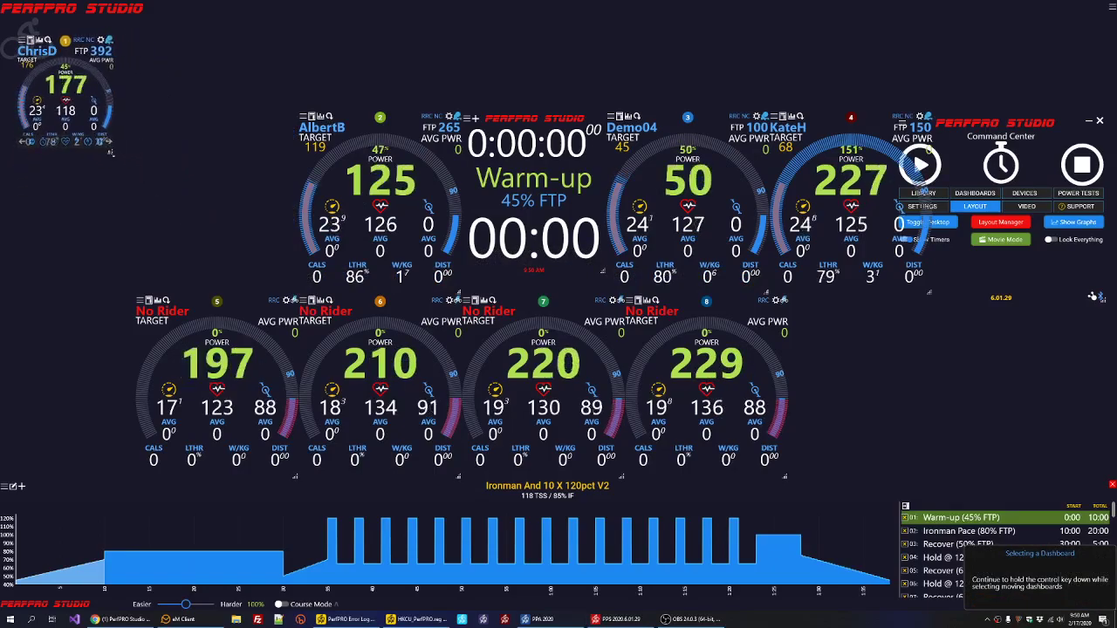
Step: Set the dashboards to move individually, and shrink dashboard 4 into the upper-right corner above the Command Center
mouse_move(832, 191)
left_mouse_down()
mouse_move(901, 194)
mouse_move(866, 205)
mouse_move(812, 172)
mouse_move(818, 179)
left_mouse_up()
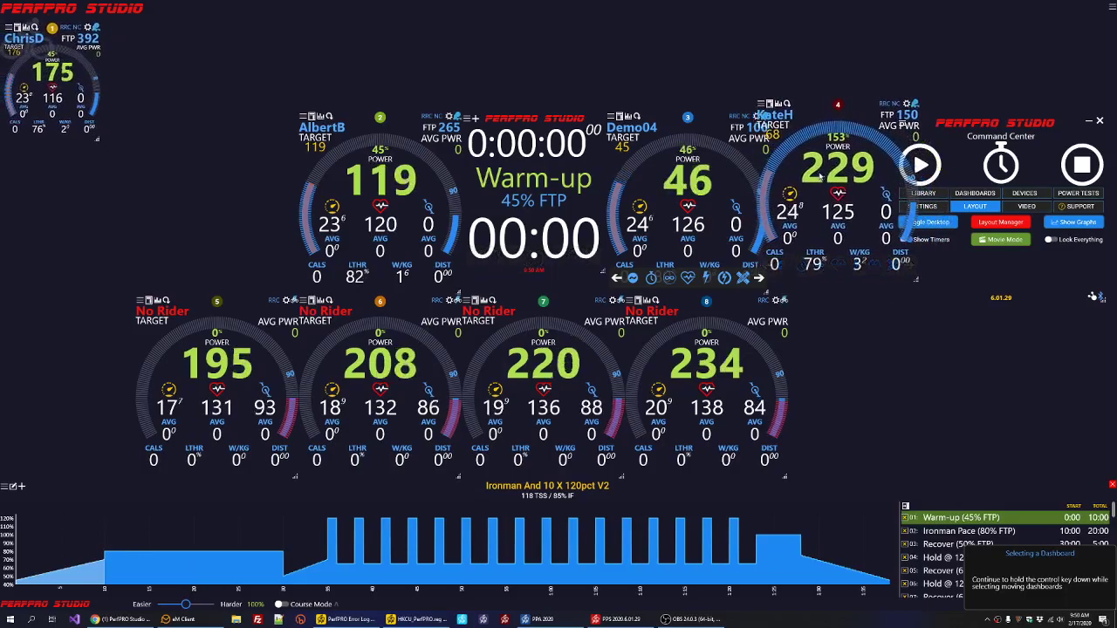
left_click(128, 88)
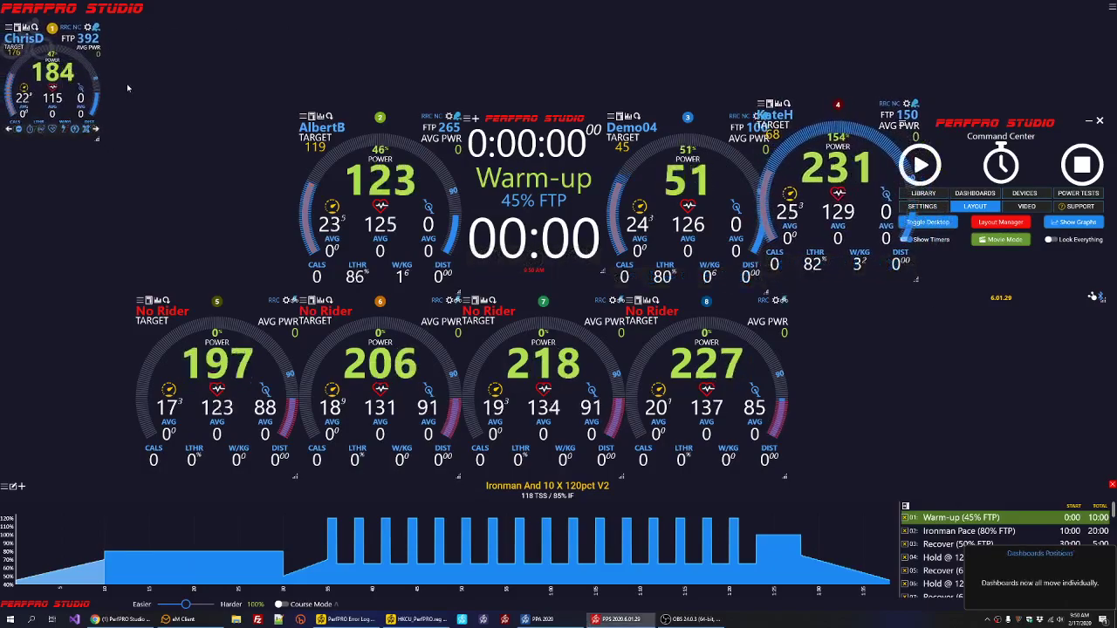
left_click_drag(815, 187, 955, 116)
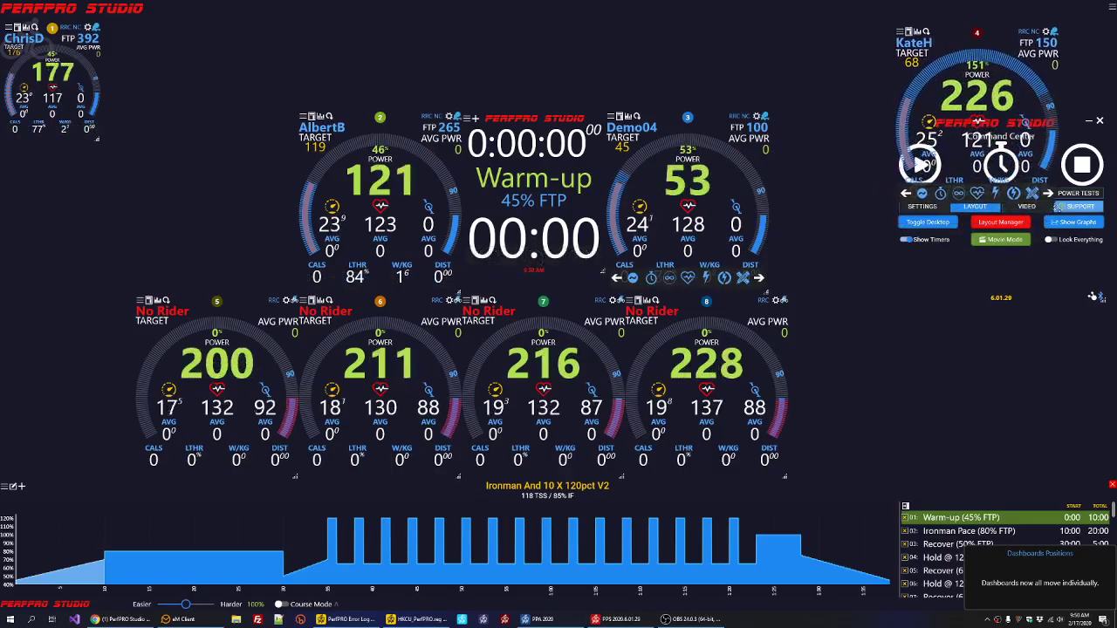
left_click_drag(1057, 208, 1002, 119)
left_click_drag(964, 81, 1030, 74)
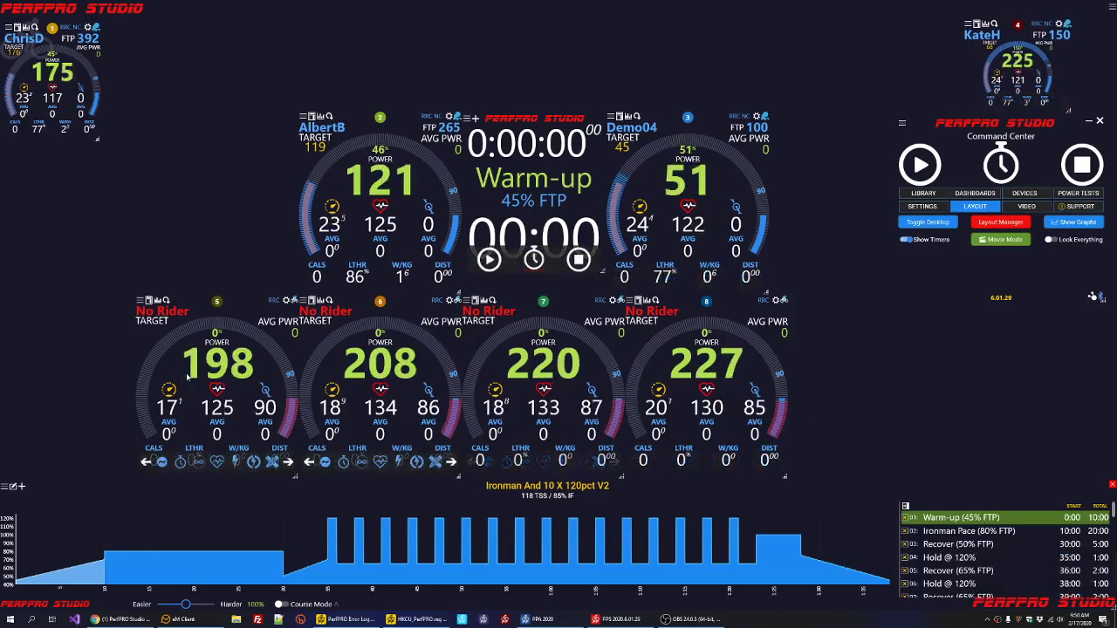
Step: Spread dashboards 5 and 8 out to opposite sides of the desktop, just above the workout graph
left_click_drag(195, 377, 124, 382)
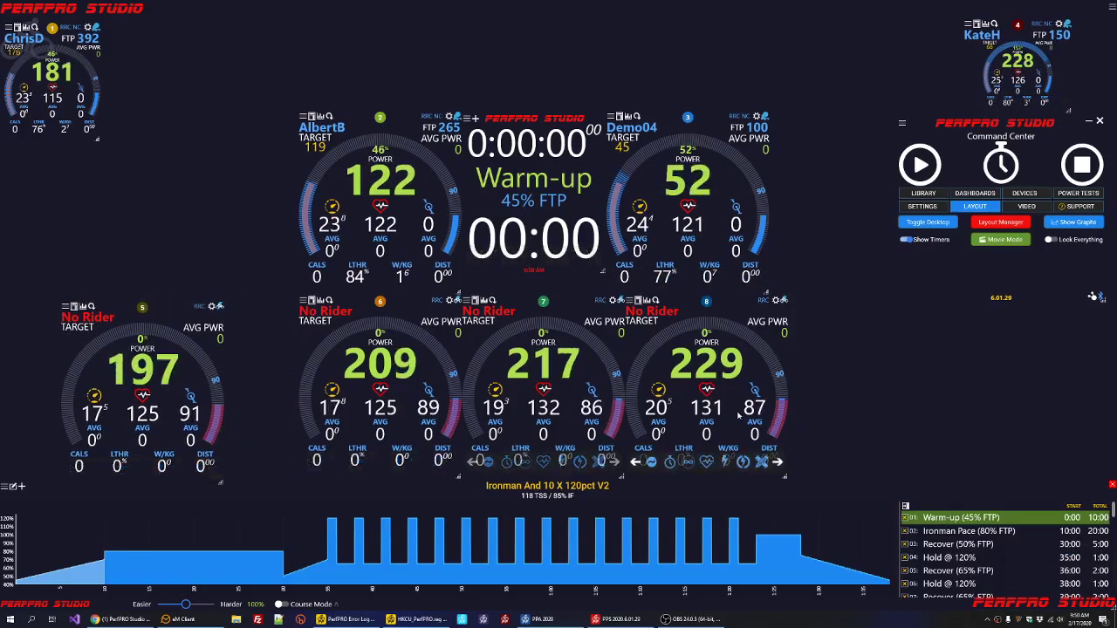
left_click_drag(738, 416, 1021, 414)
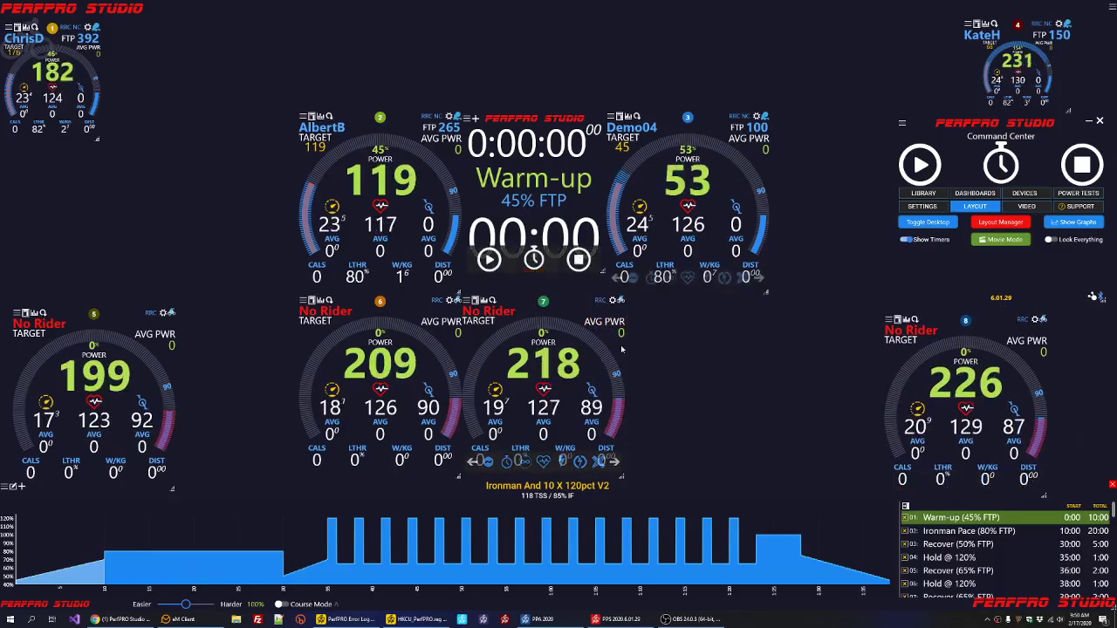
Step: Switch from Movie Mode back to the normal layout and clear the selection on dashboard 8
left_click(1012, 241)
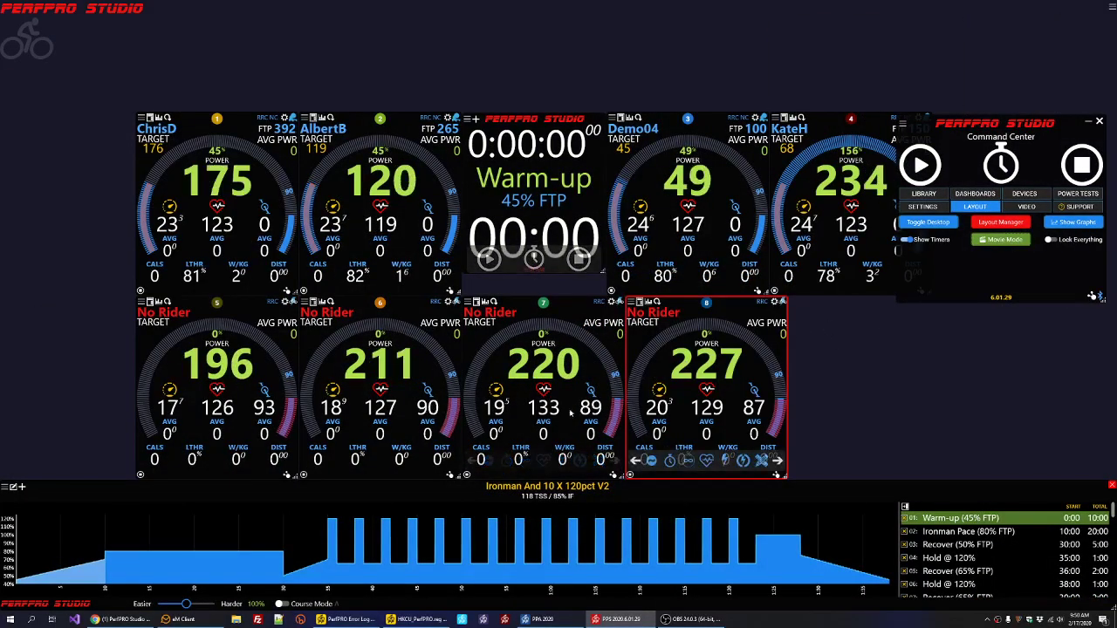
left_click(516, 439)
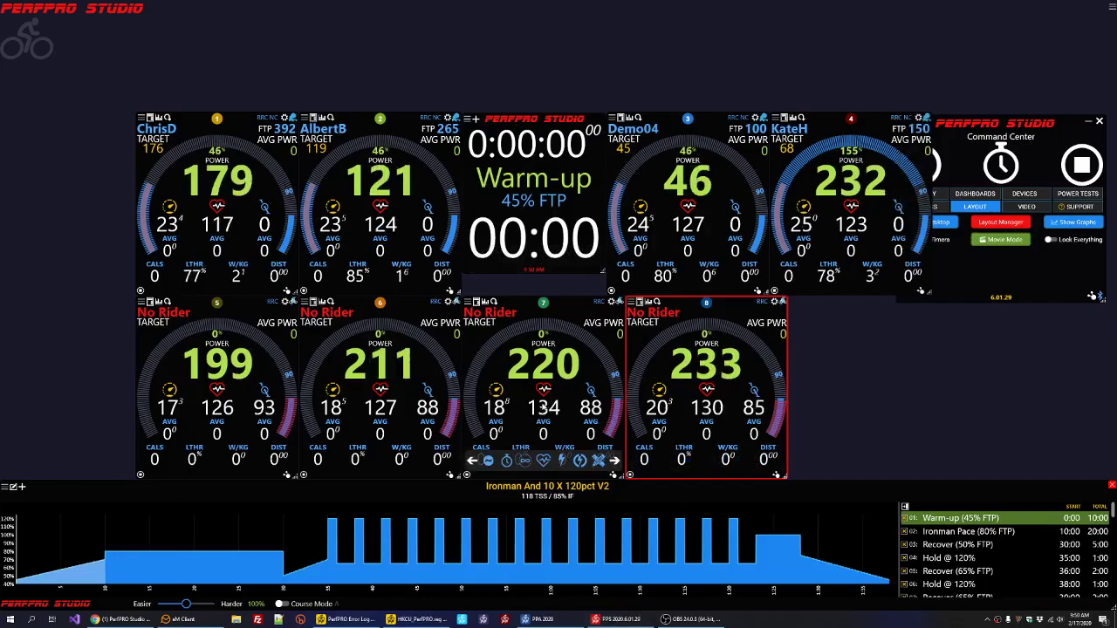
left_click(1005, 241)
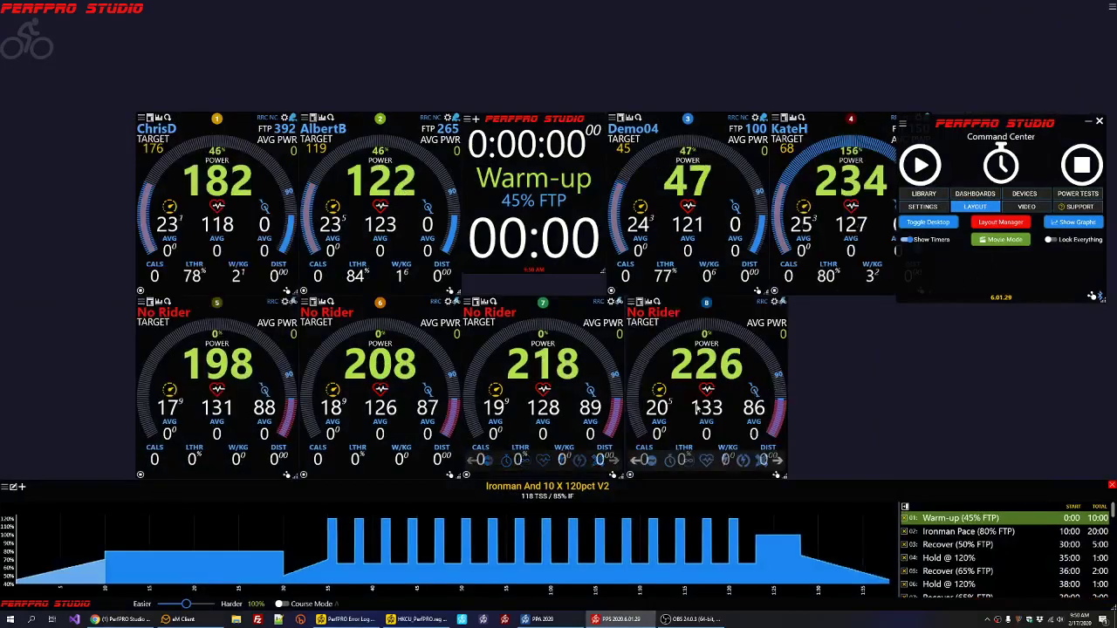
Step: Place the Layout Manager below the Command Center, try 4 x 4 in Normal and Movie and New Layout in Normal, and reload Current Layout in Normal
left_click(989, 225)
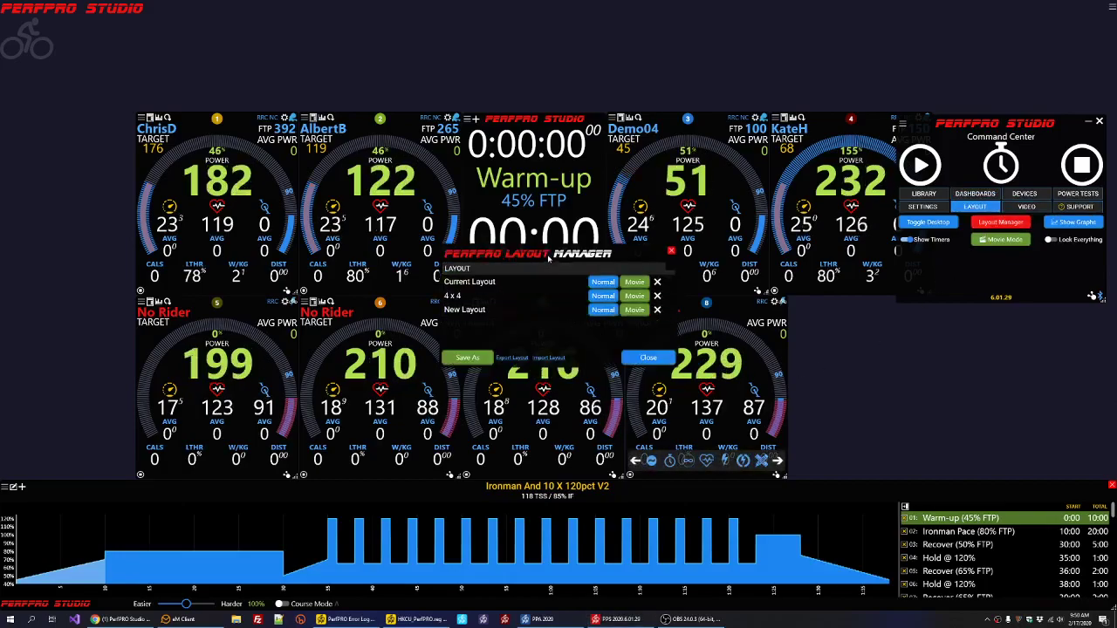
left_click_drag(550, 272, 911, 328)
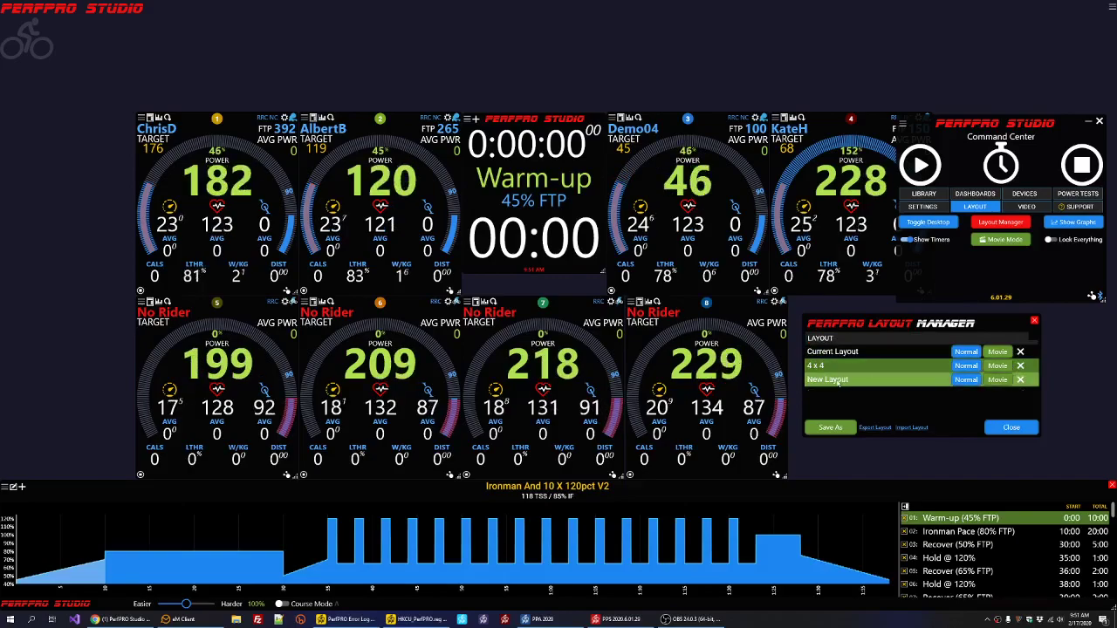
left_click(964, 369)
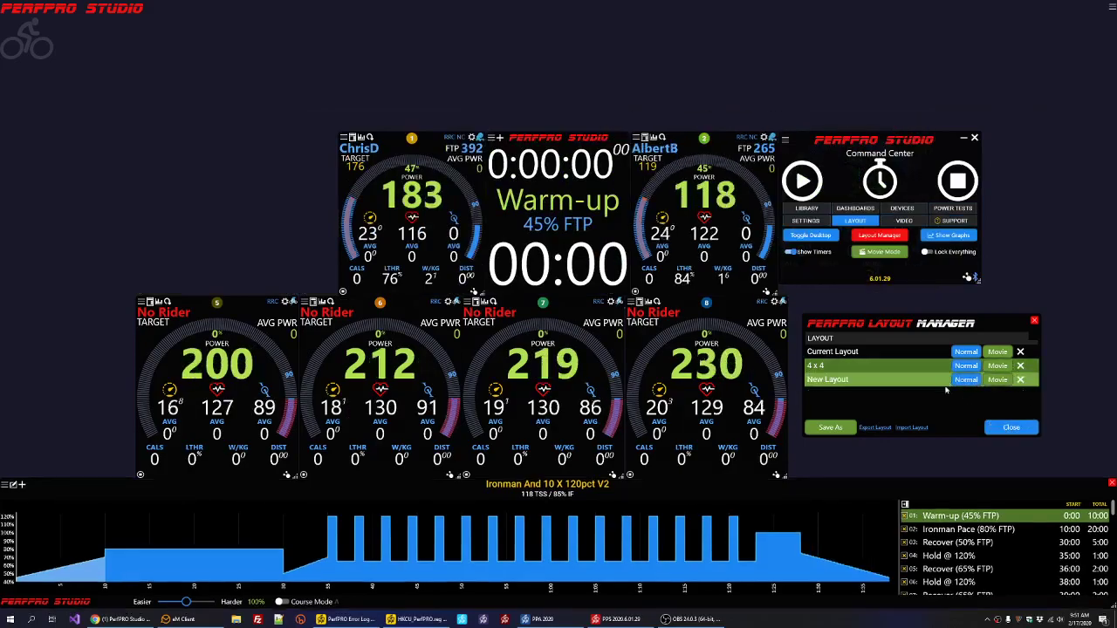
left_click(991, 371)
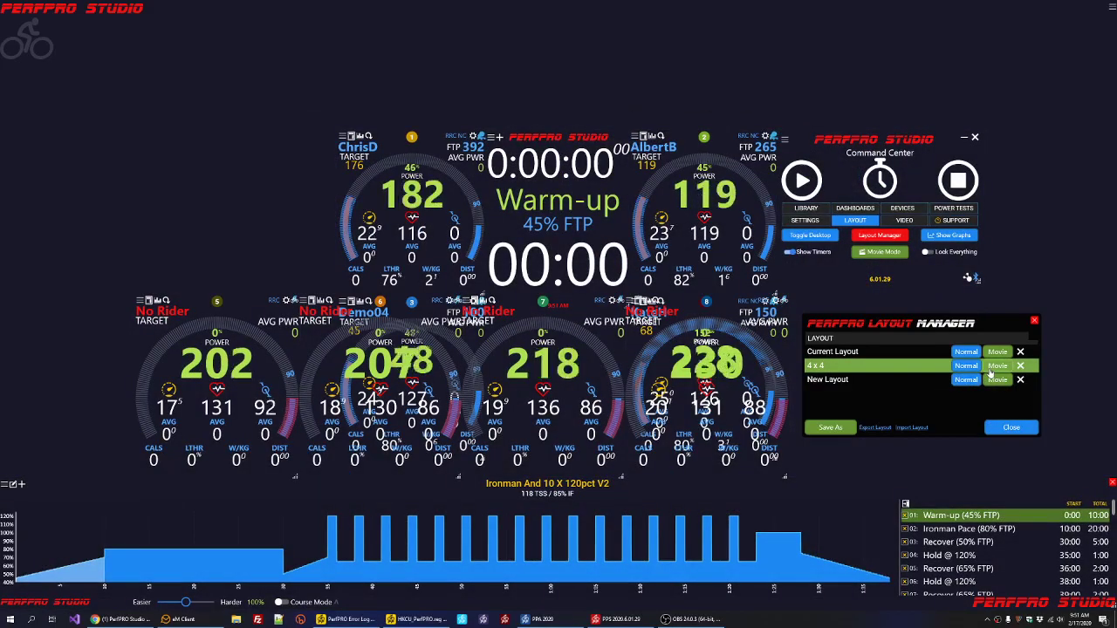
left_click(956, 353)
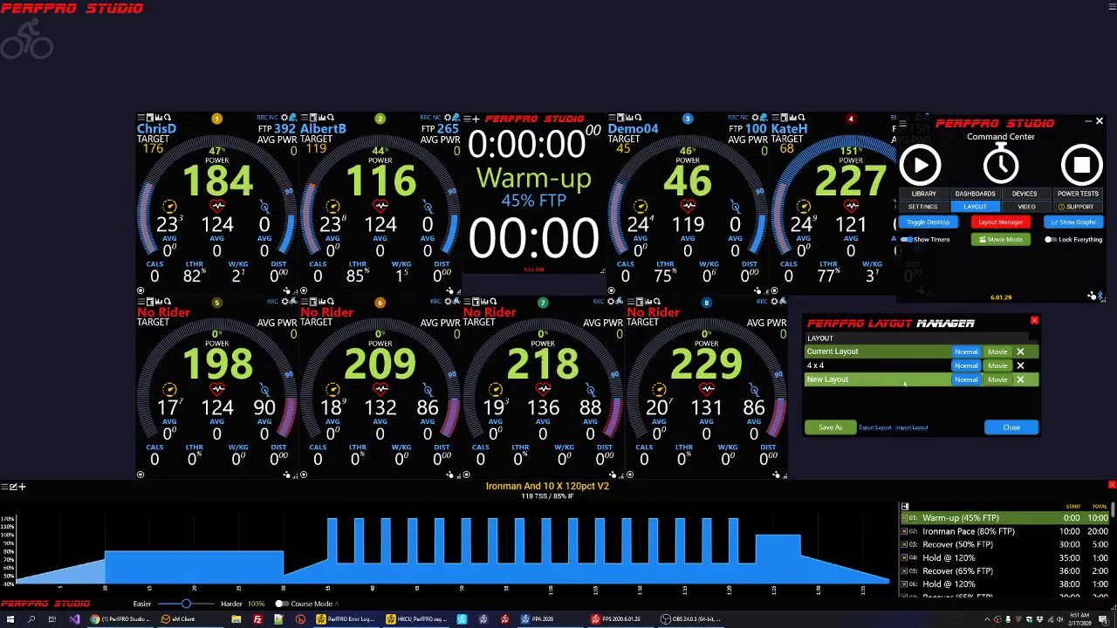
left_click(965, 380)
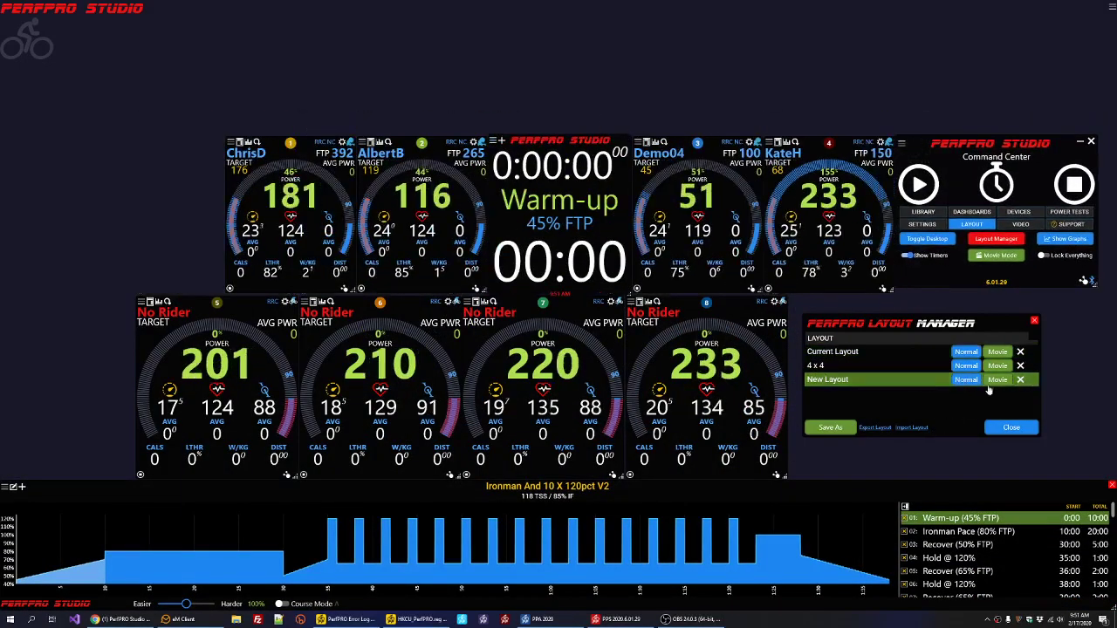
left_click(966, 352)
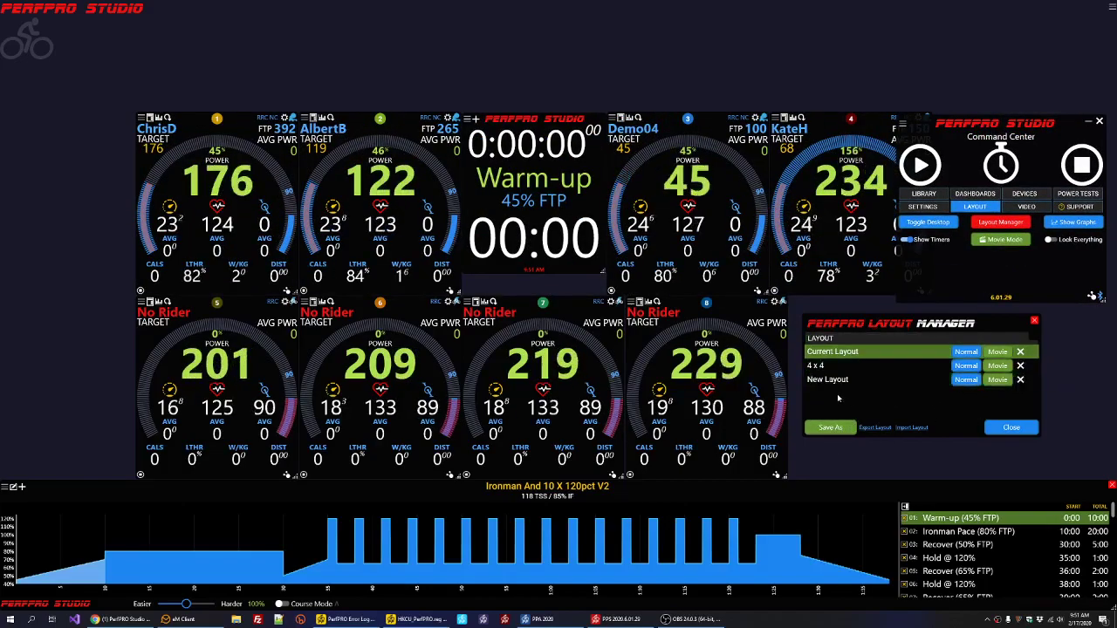
Step: Nudge dashboard 1 slightly upward and close the Layout Manager
mouse_move(211, 169)
left_mouse_down()
mouse_move(171, 130)
mouse_move(213, 169)
left_mouse_up()
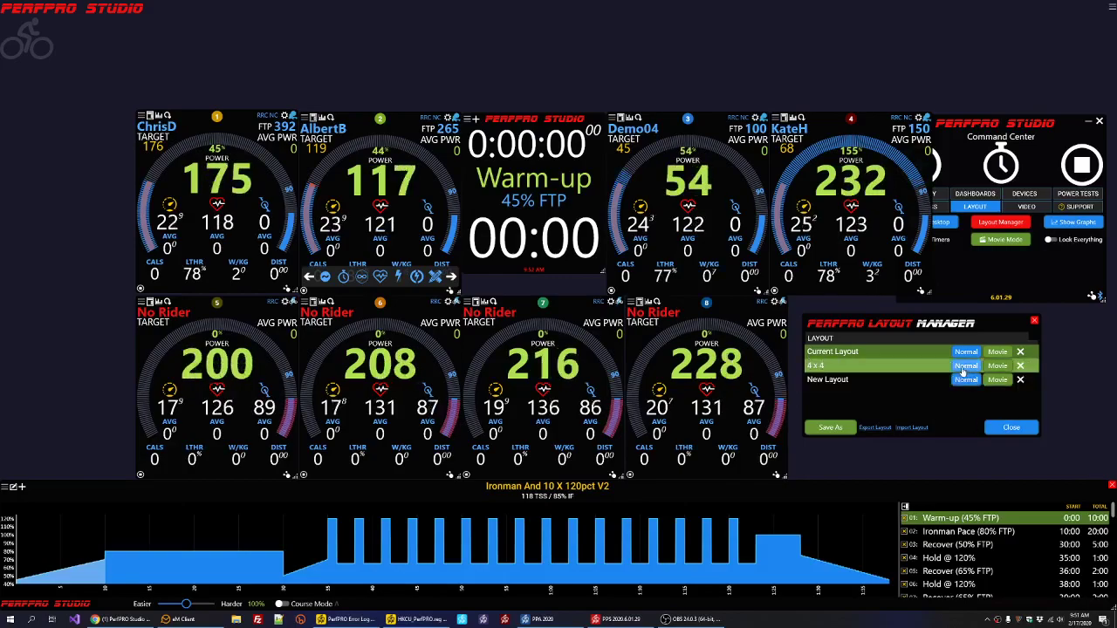
left_click(1031, 431)
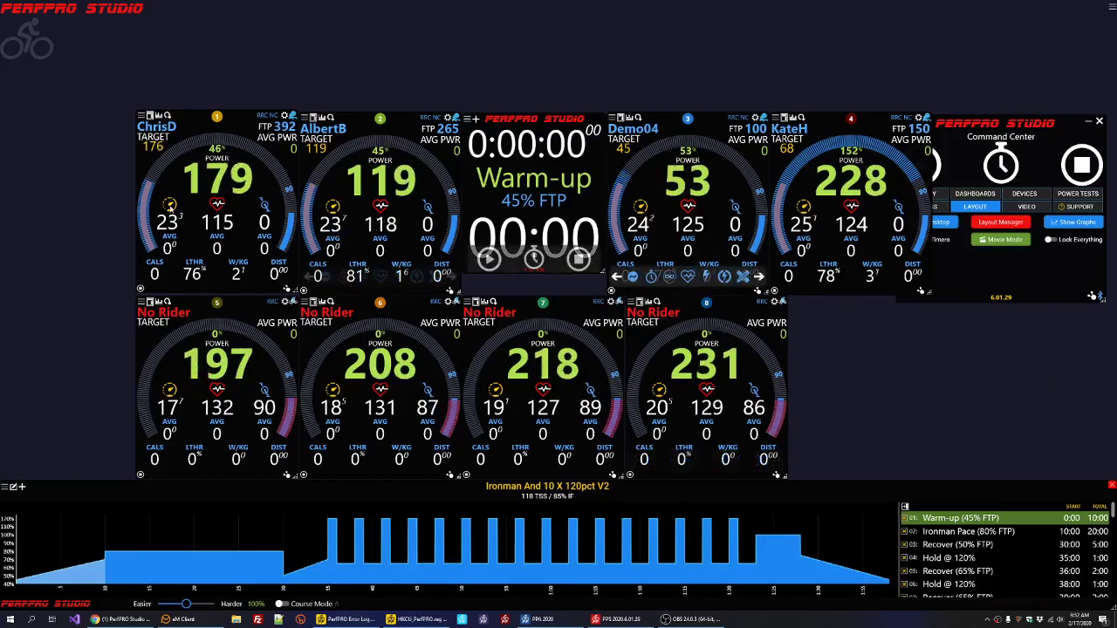
Step: Check dashboard 1's layout options without applying any, and move it out of the group toward the desktop's upper-left corner
left_click(149, 116)
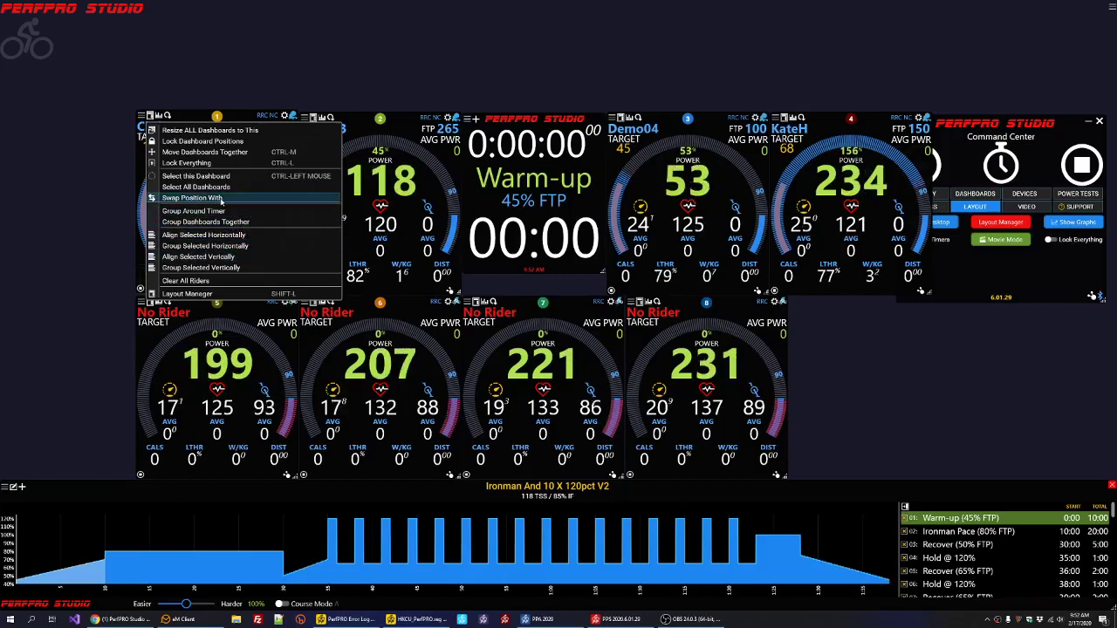
left_click(373, 193)
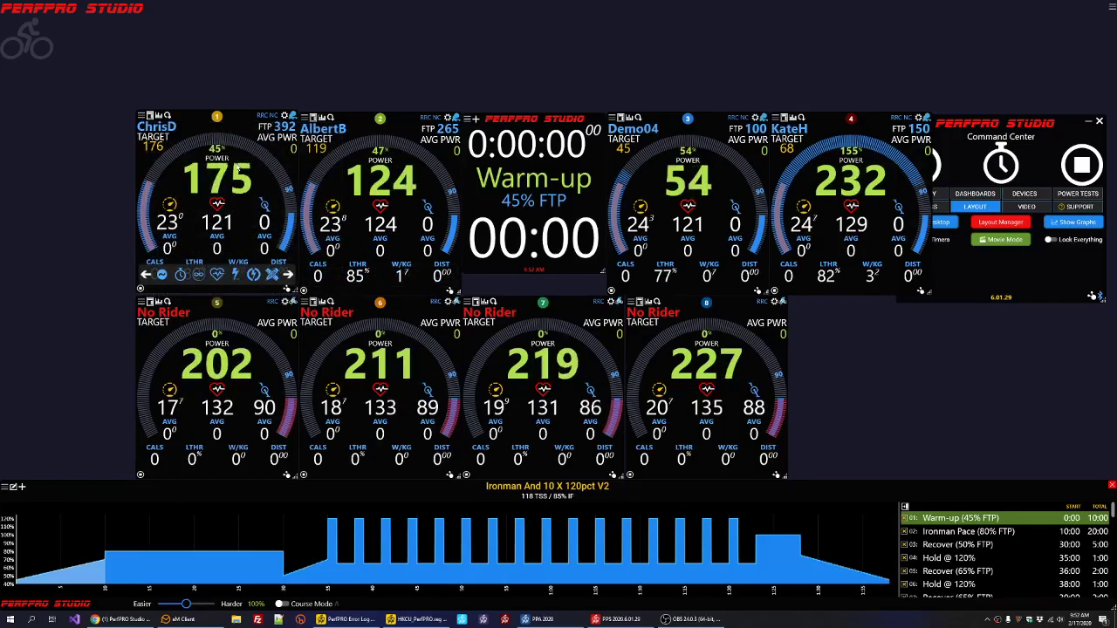
left_click_drag(236, 175, 106, 120)
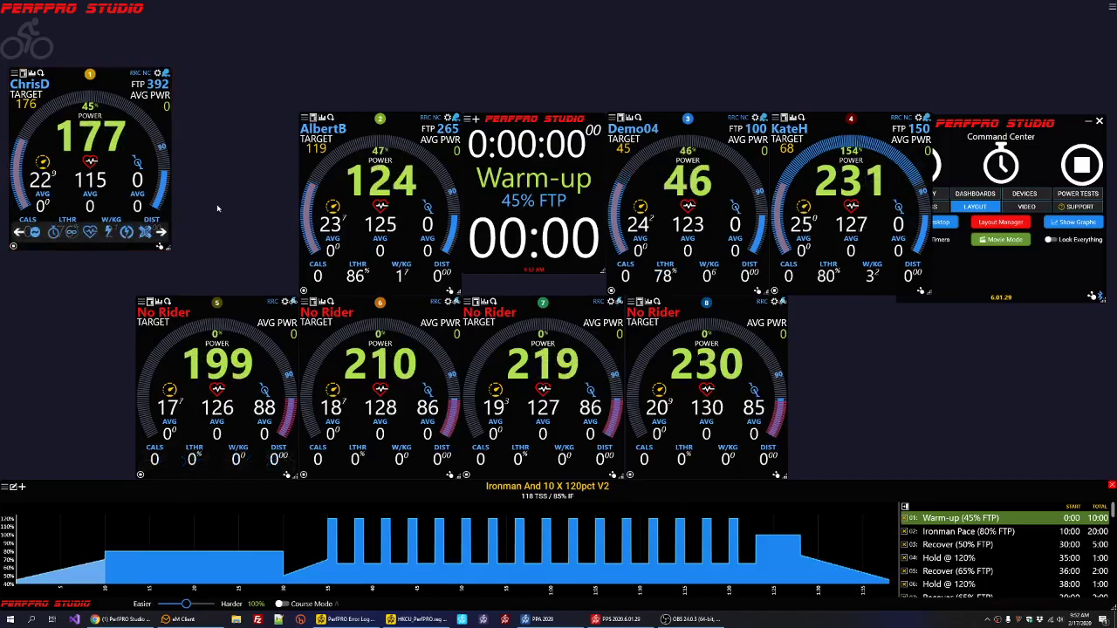
Step: Switch dashboard 1 to Custom Display #1 and shrink it to roughly two-thirds of its width
left_click(160, 233)
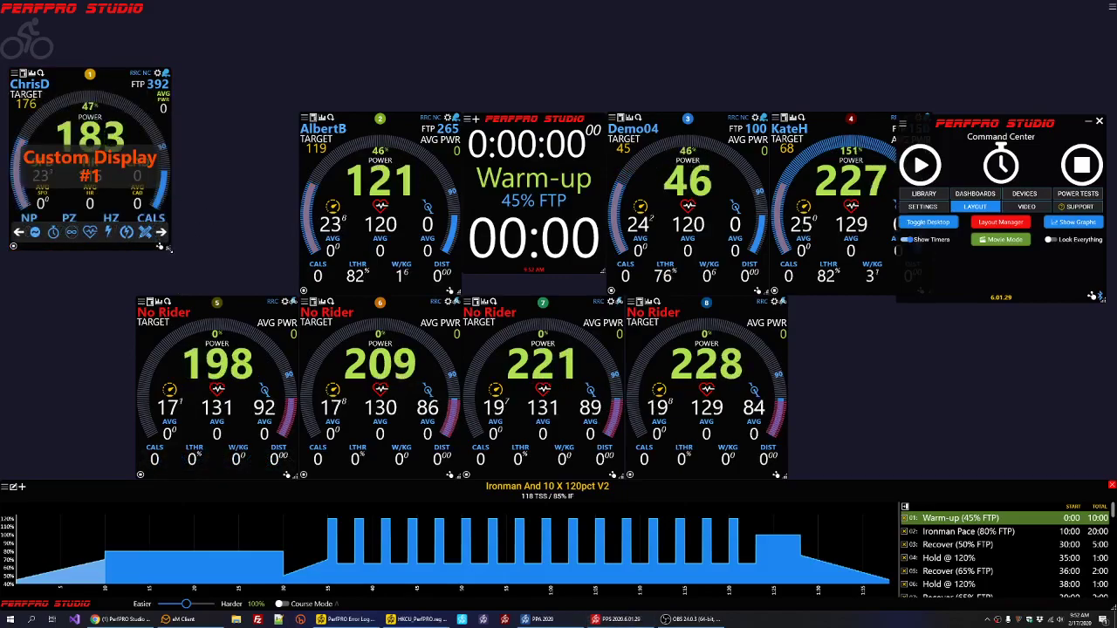
left_click_drag(169, 250, 107, 177)
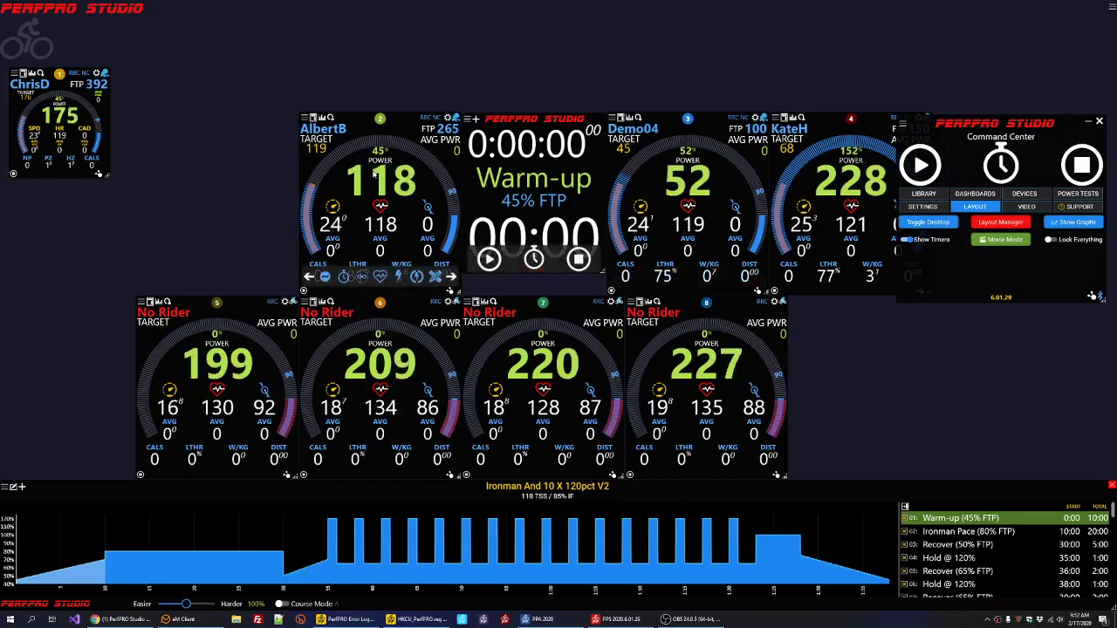
Step: Pull dashboard 2 out of the group, enlarge it well beyond the other dashboards, and place it over the timer
left_click_drag(374, 172, 351, 131)
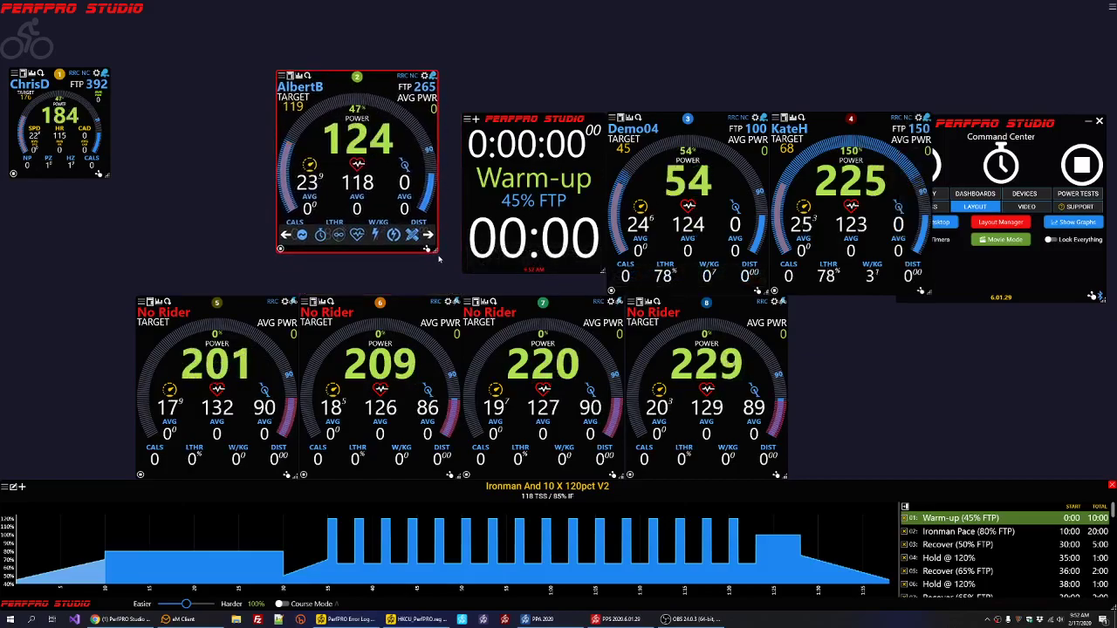
left_click_drag(438, 253, 540, 349)
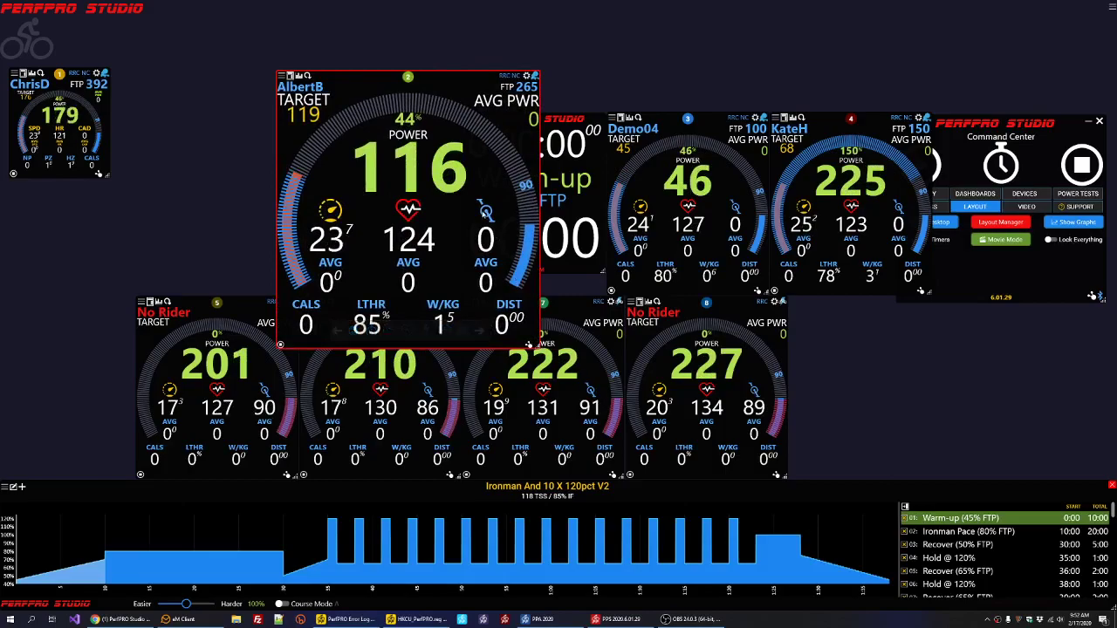
left_click_drag(474, 207, 567, 206)
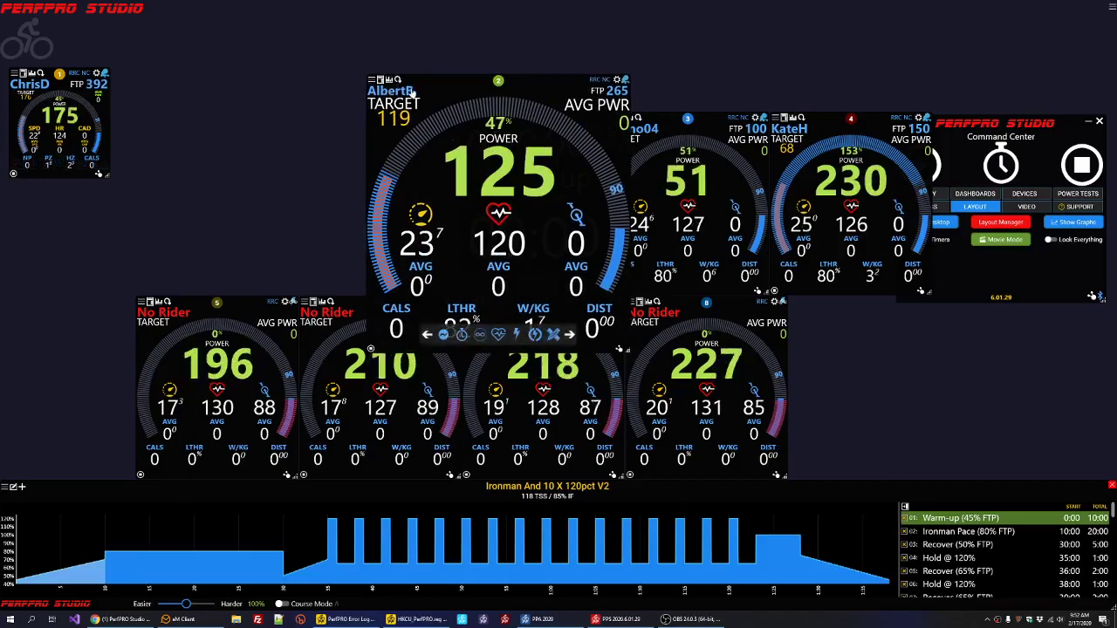
Step: Swap the enlarged dashboard 2's position with the Wahoo KICKR on #1
right_click(384, 87)
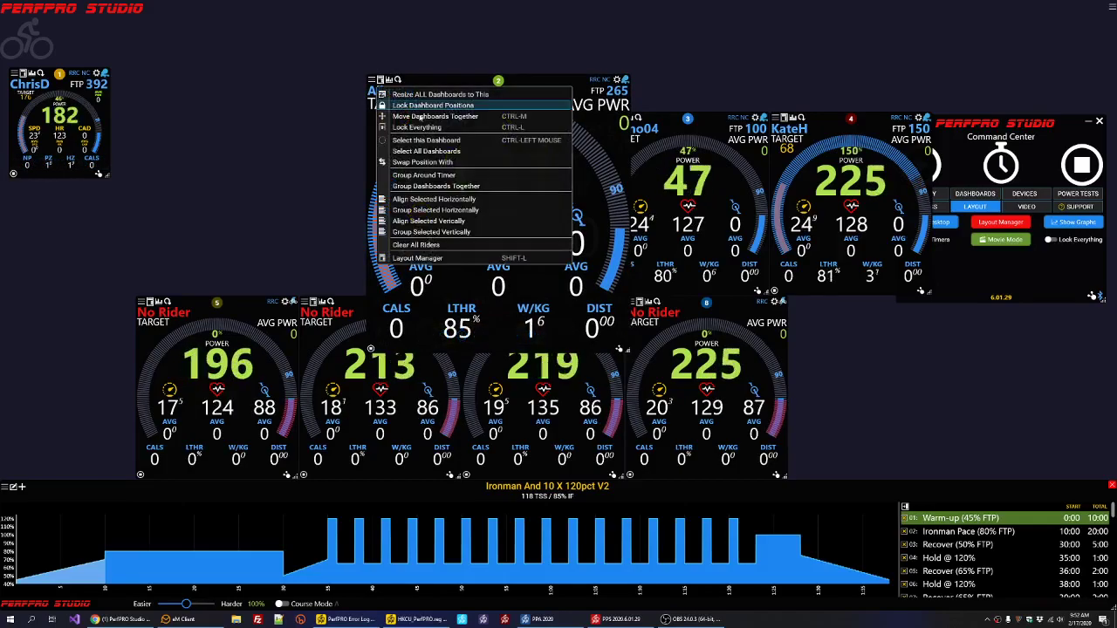
left_click(442, 161)
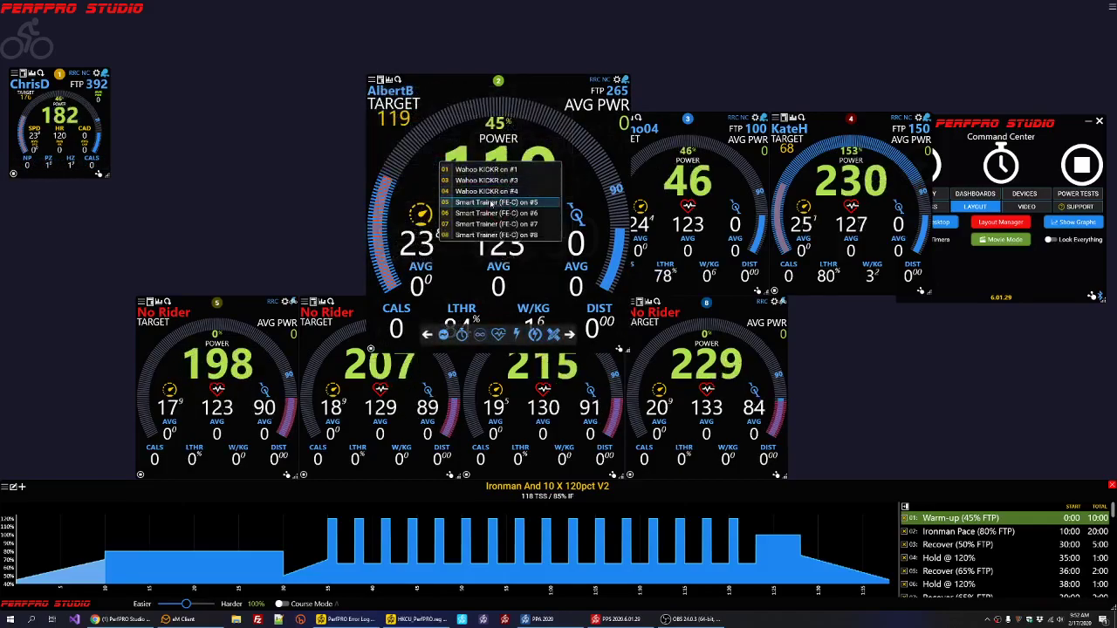
left_click(499, 171)
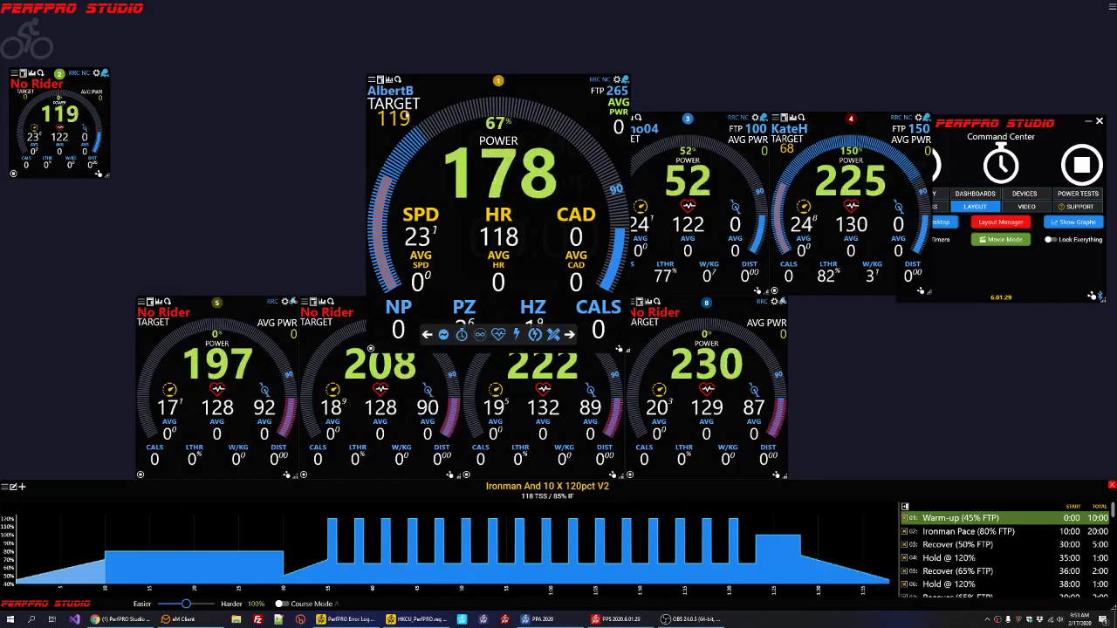
Step: Group all dashboards together from the enlarged dashboard 1, accepting that they are all resized to match it
left_click(381, 81)
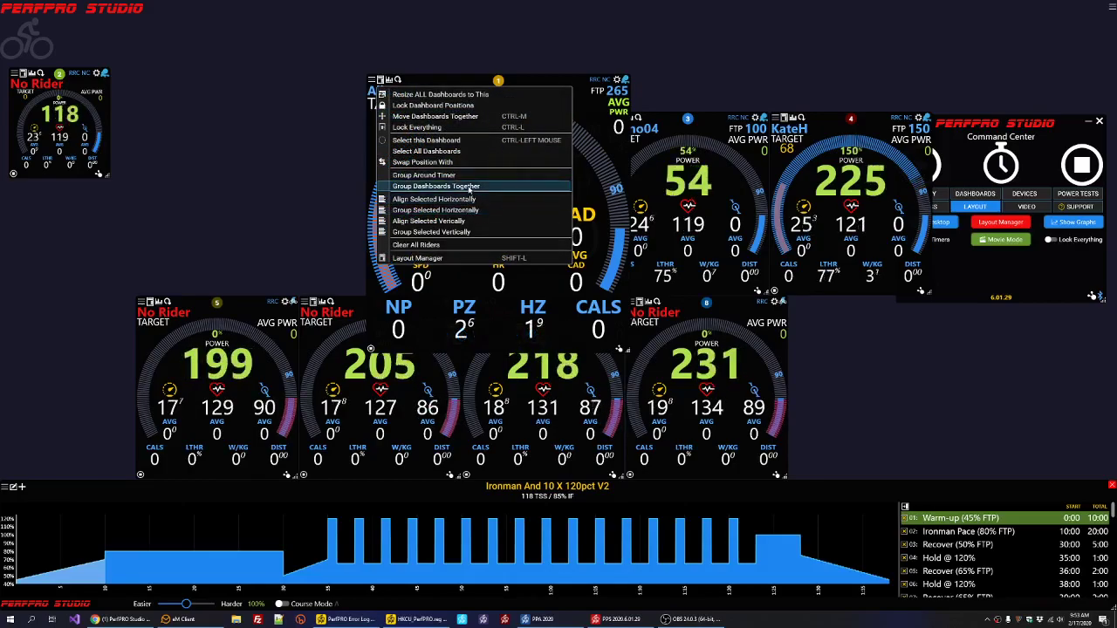
left_click(478, 185)
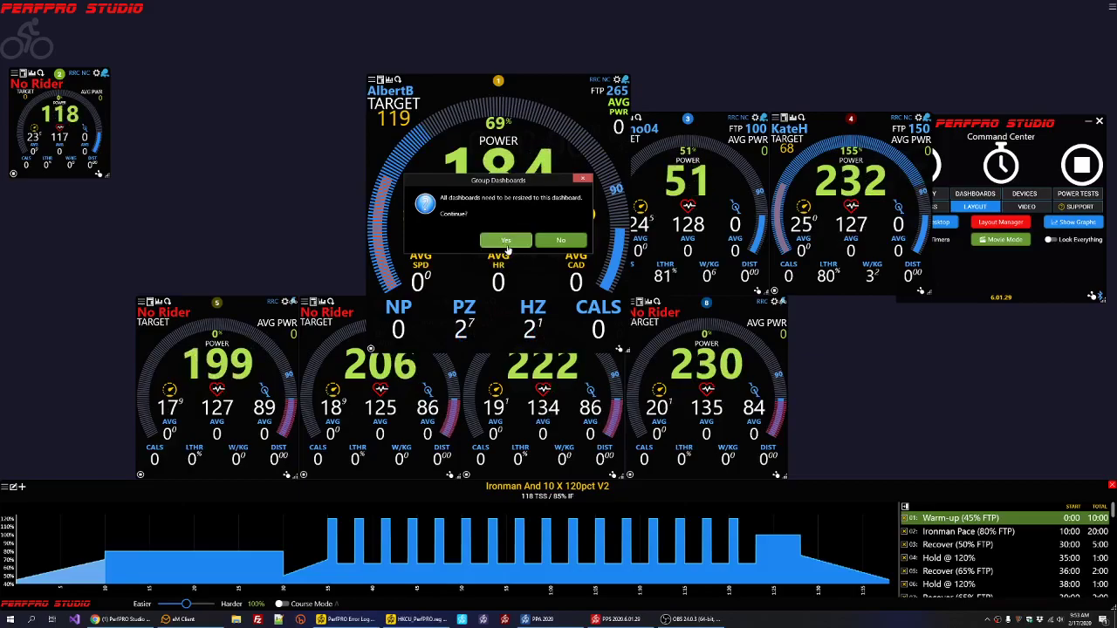
left_click(506, 244)
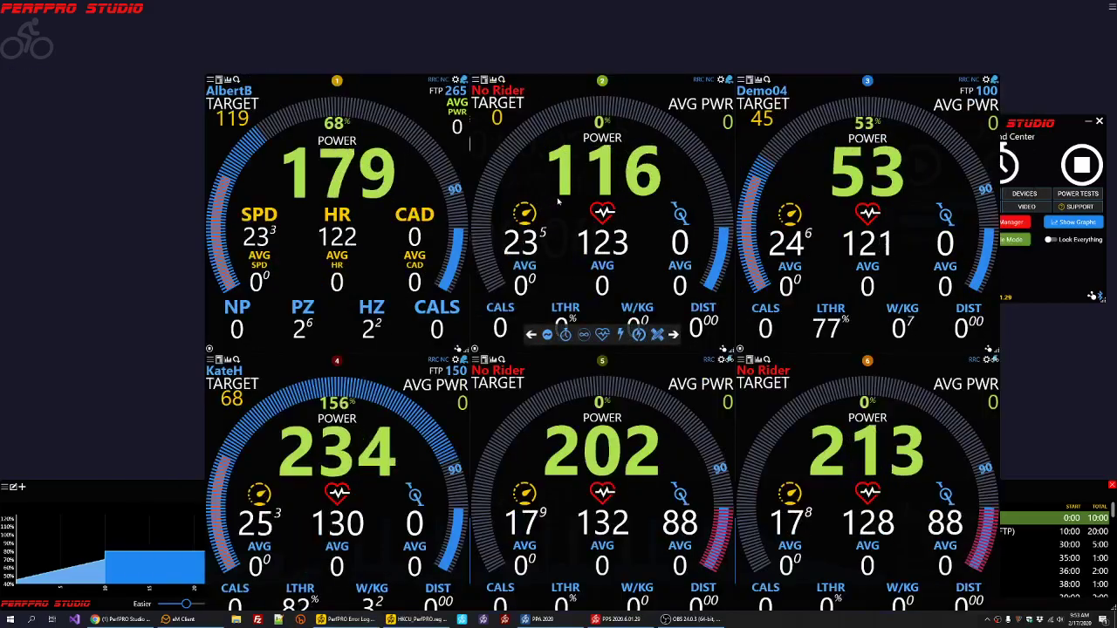
Step: Shrink dashboard 2 to a little over half its width and resize all dashboards to match it
mouse_move(584, 171)
left_mouse_down()
mouse_move(497, 179)
mouse_move(585, 175)
left_mouse_up()
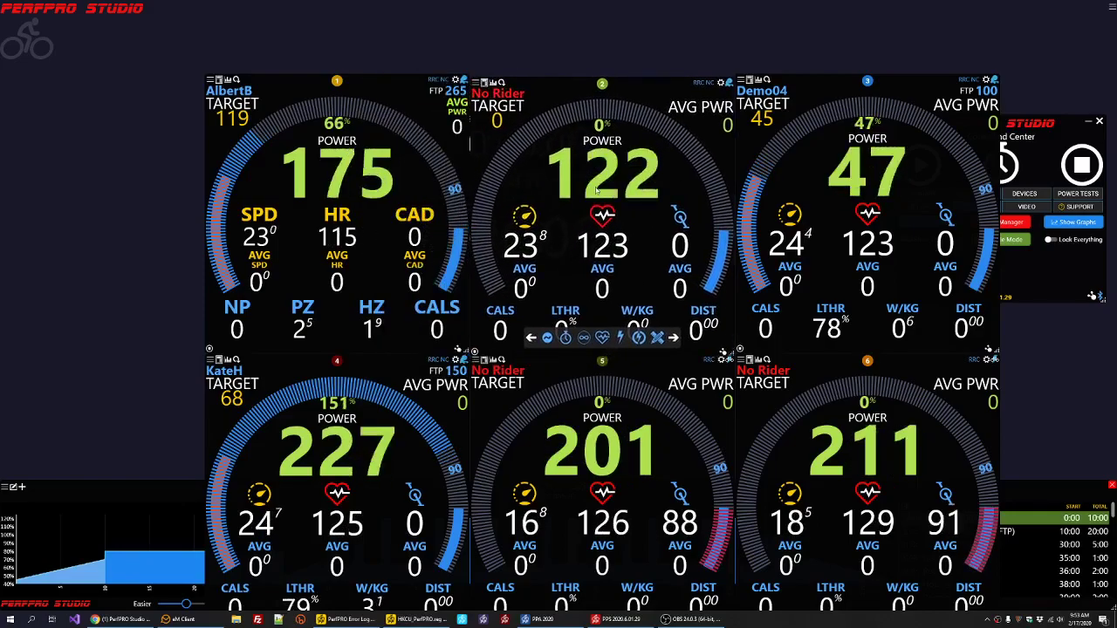
left_click_drag(731, 353, 619, 238)
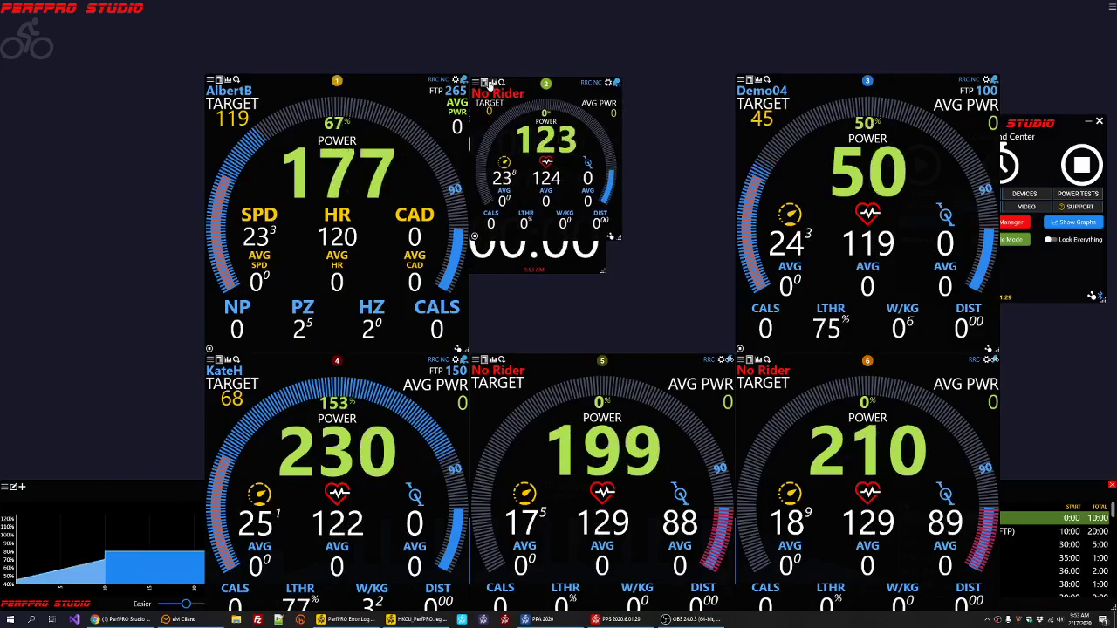
left_click(474, 83)
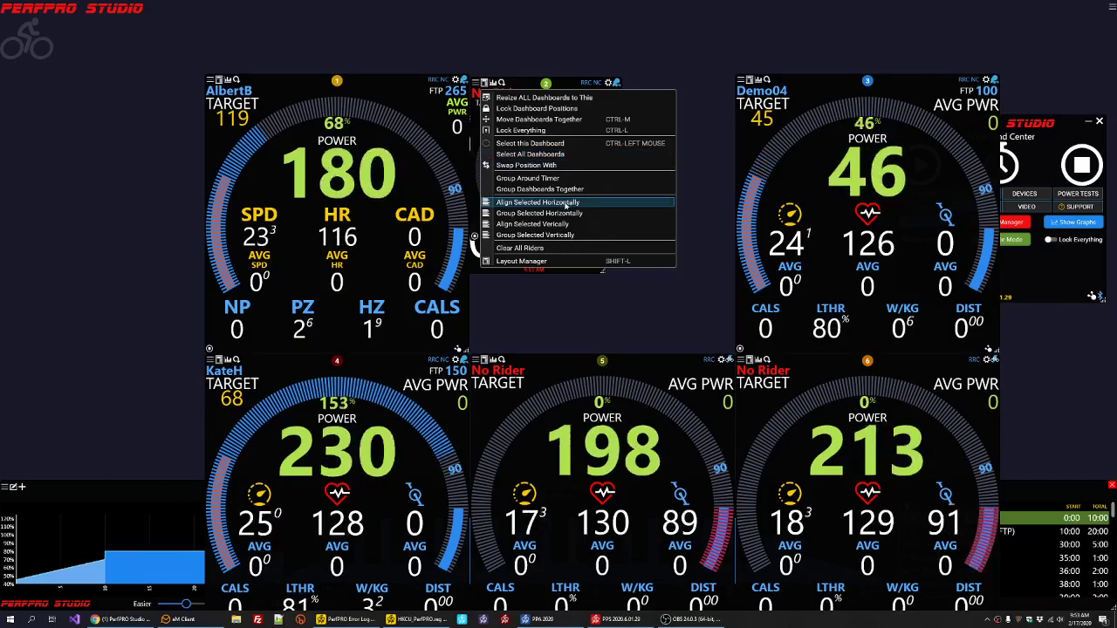
left_click(558, 98)
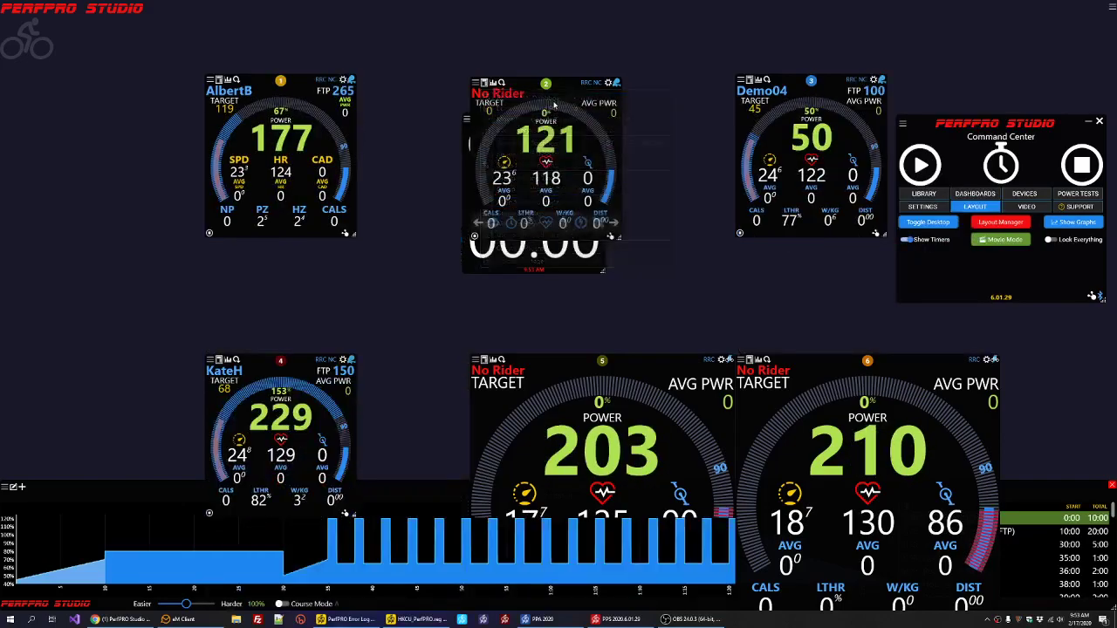